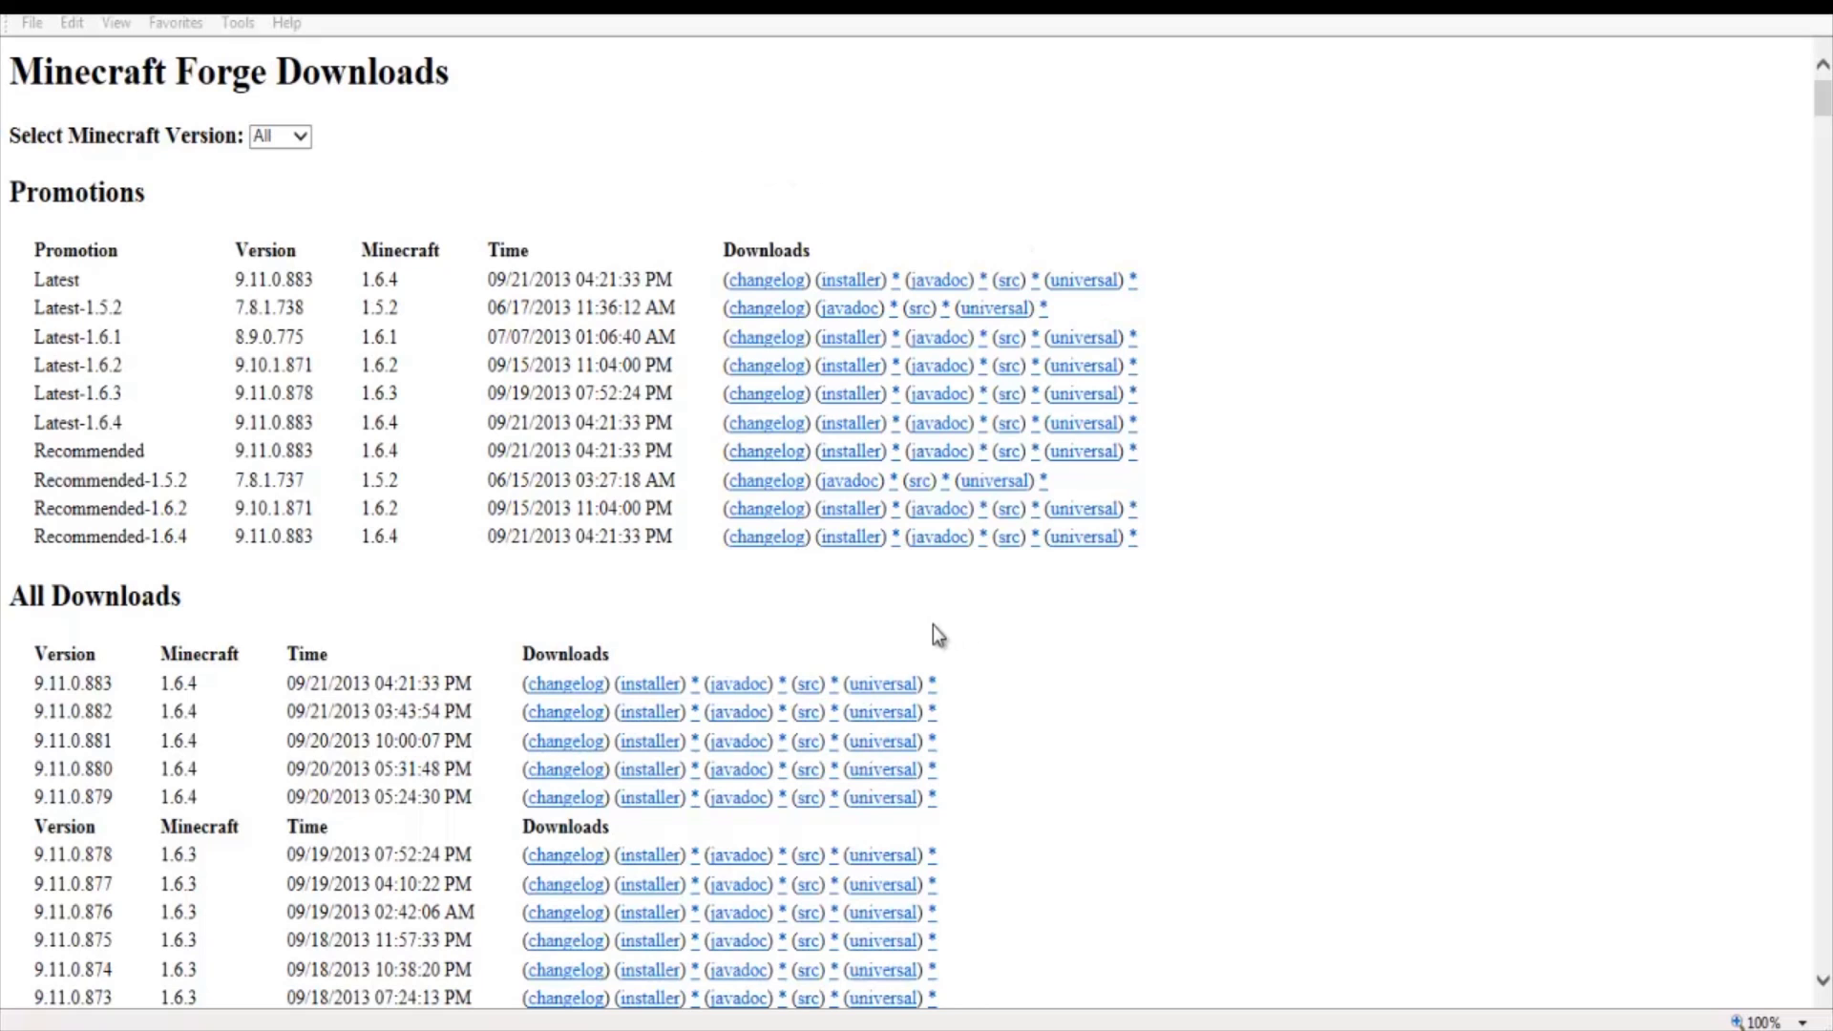
# Step: Start downloading the Forge 9.11.0.883 installer from the Recommended-1.6.4 row
pyautogui.click(853, 538)
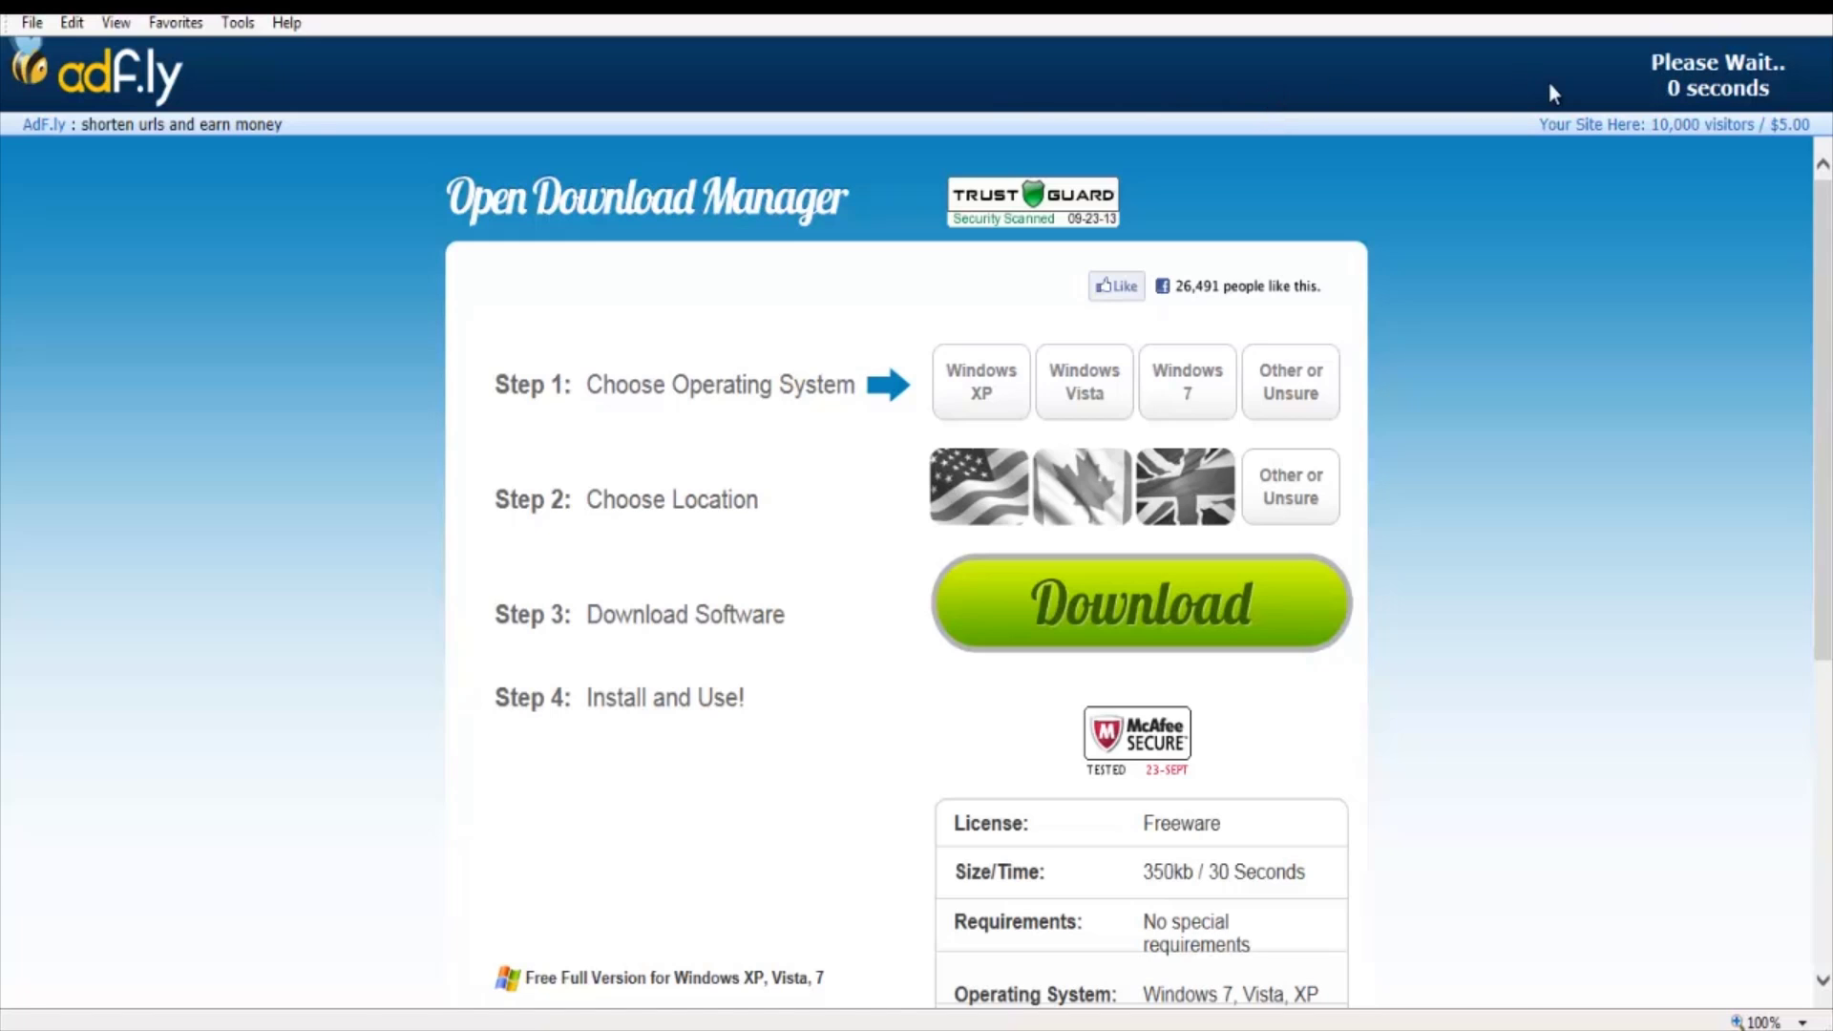
# Step: Skip the adf.ly ad so the Forge installer downloads, then dismiss the download bar
pyautogui.click(1733, 84)
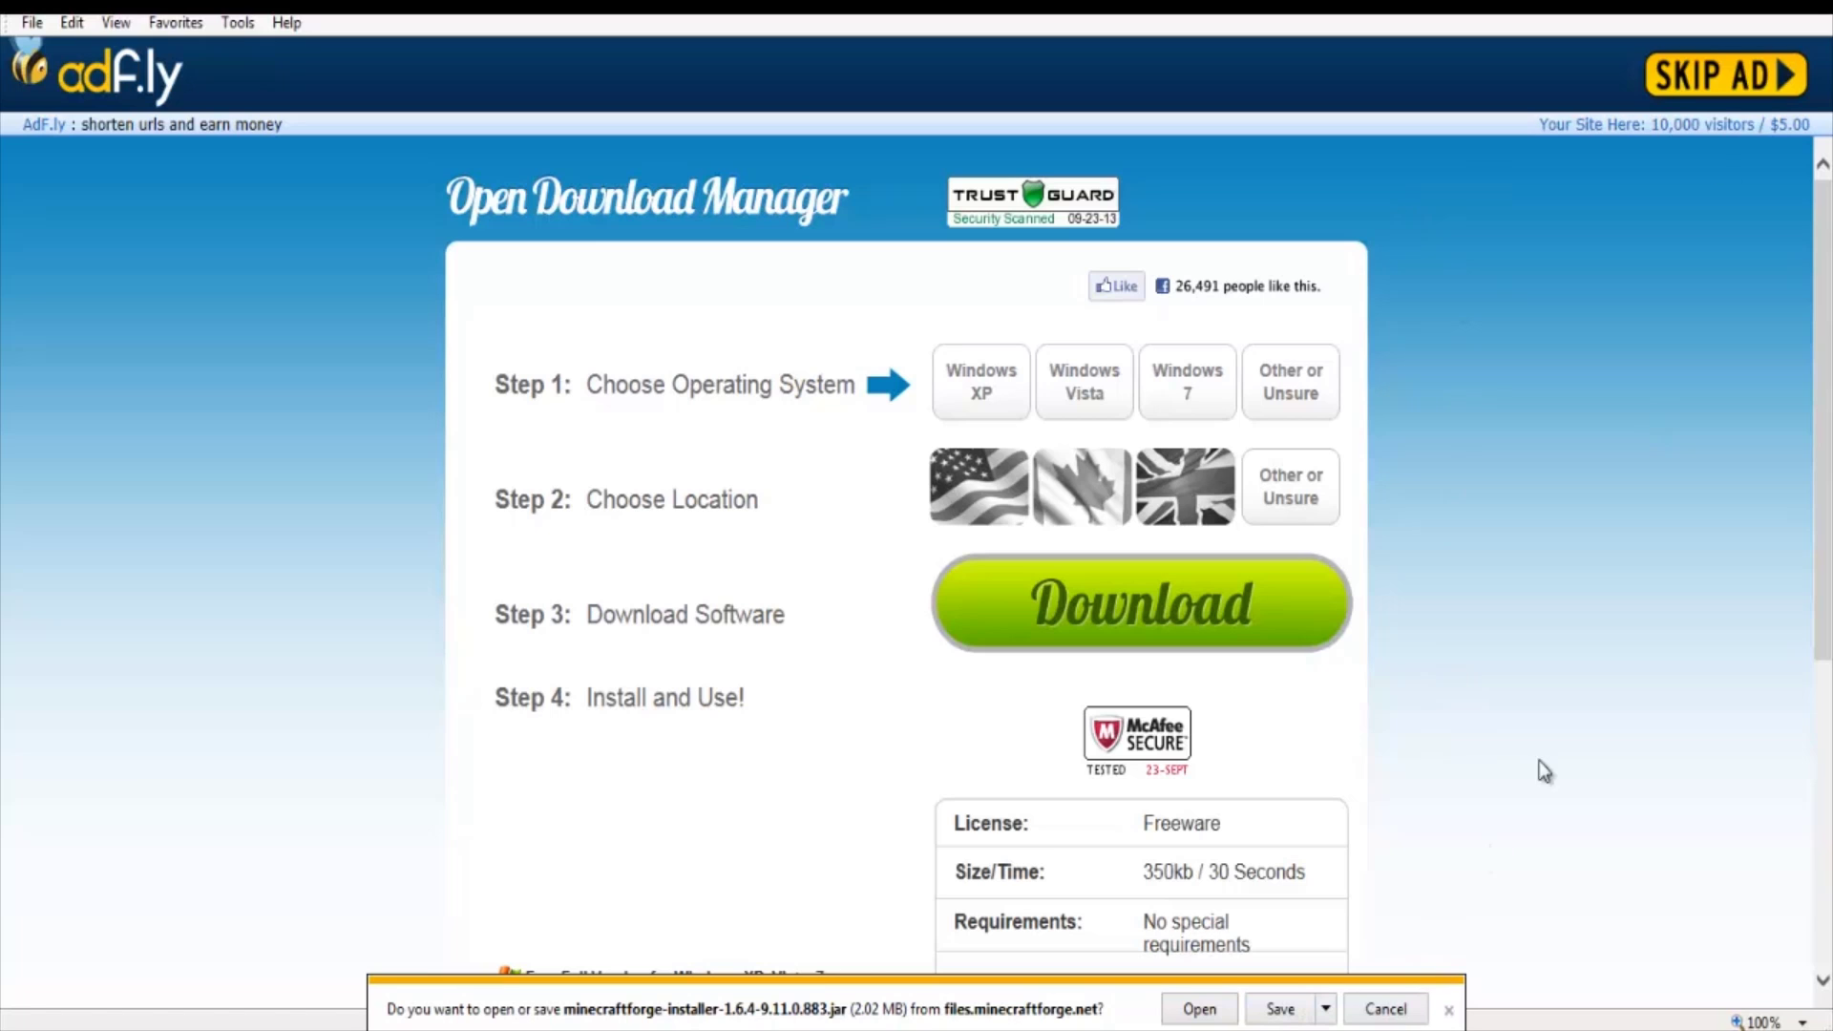
pyautogui.click(1448, 1009)
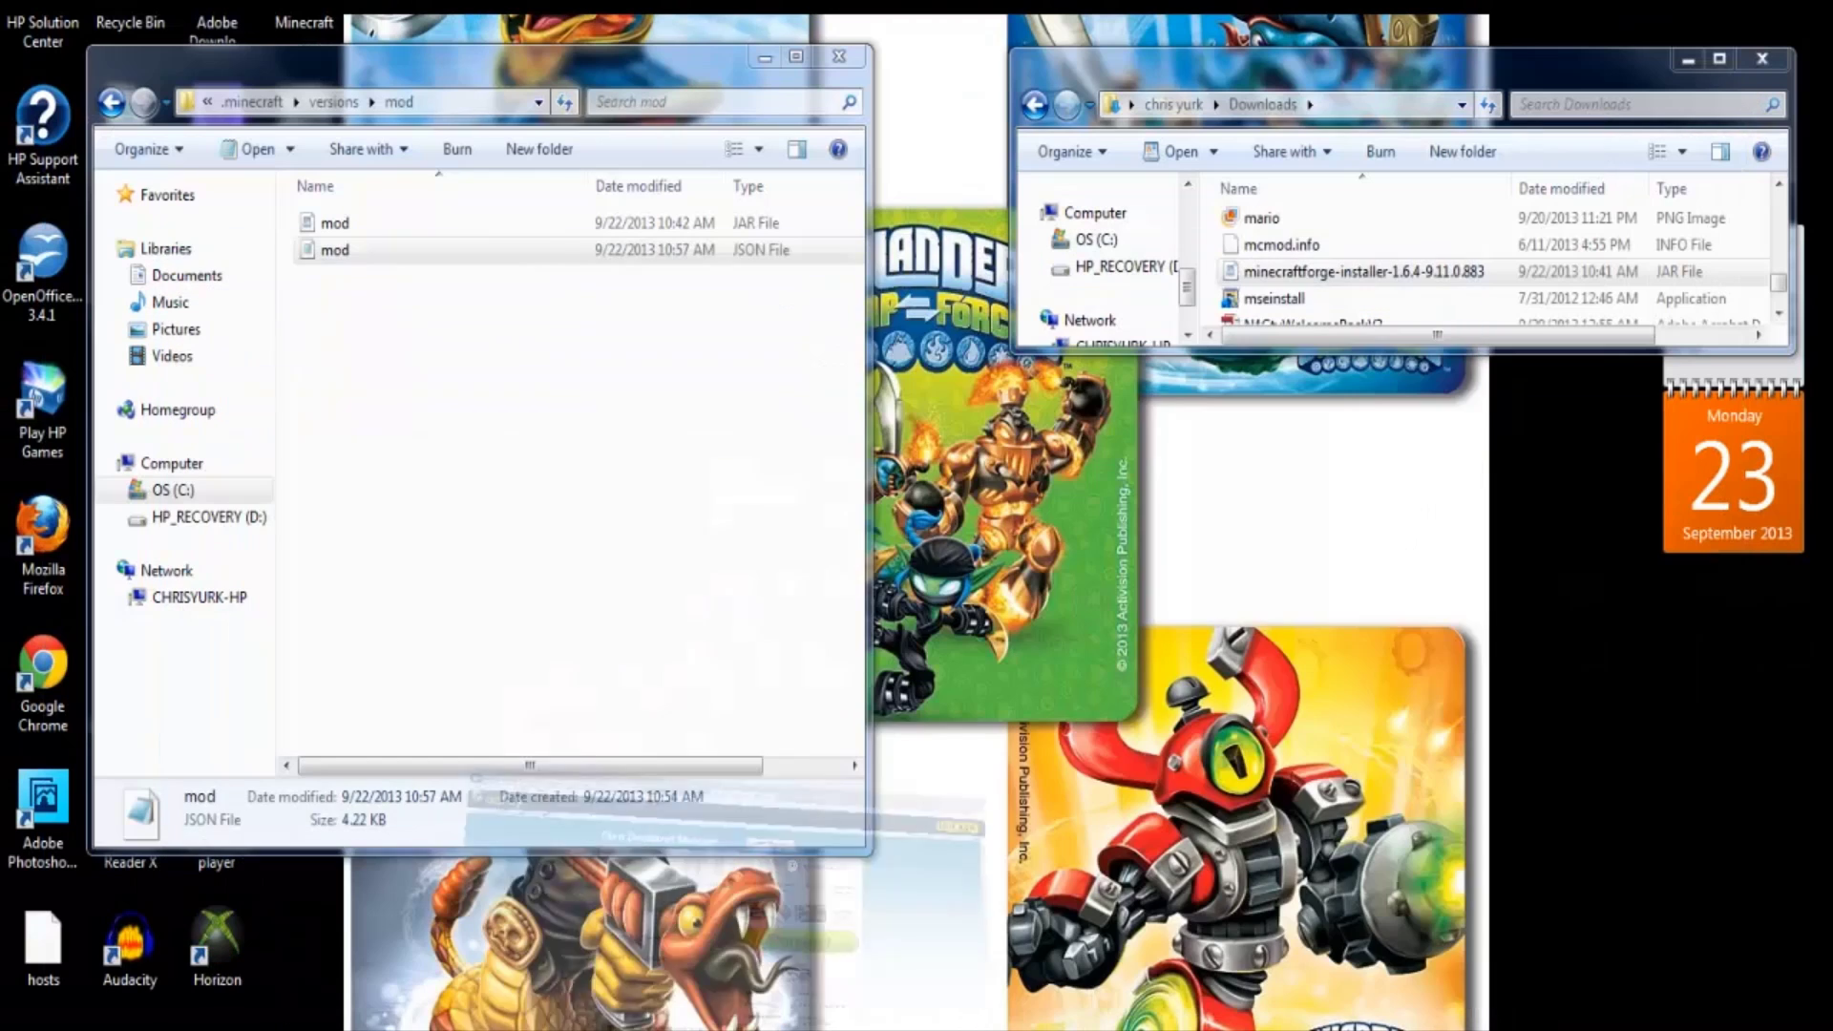
# Step: Run minecraftforge-installer-1.6.4-9.11.0.883 with Java and install the client into .minecraft
pyautogui.click(1380, 61)
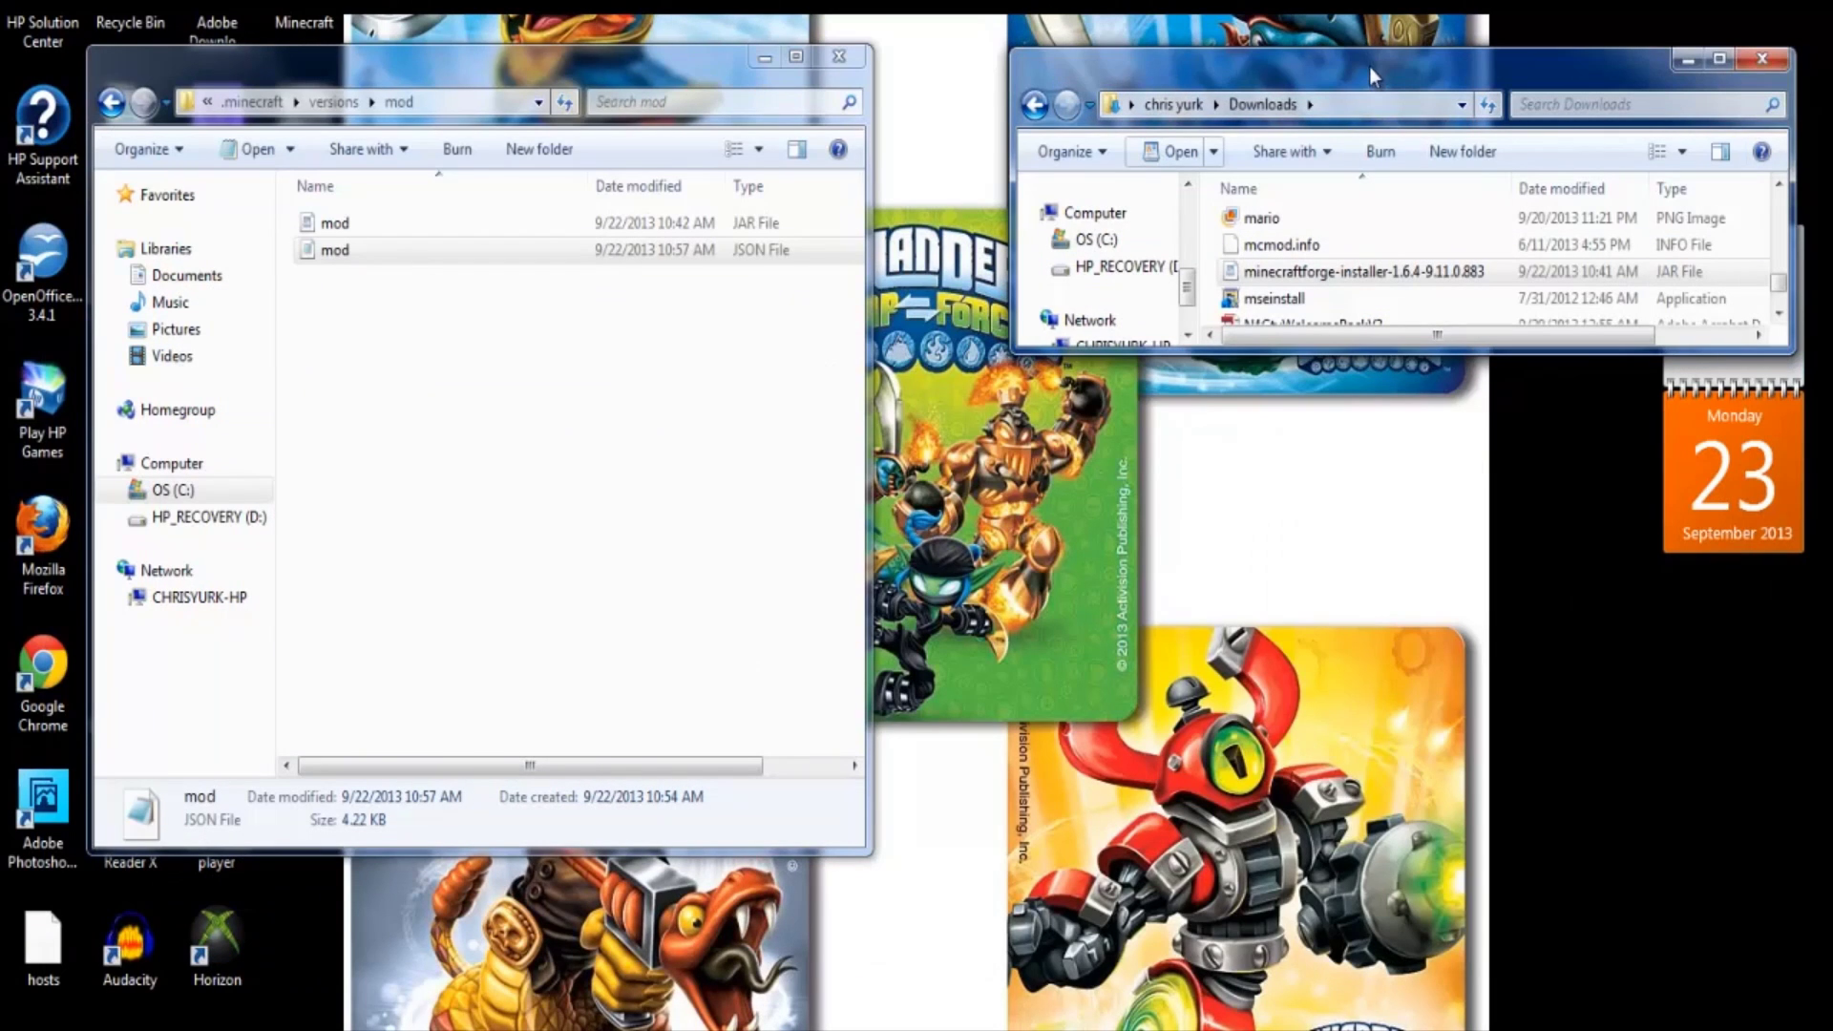
pyautogui.click(1312, 278)
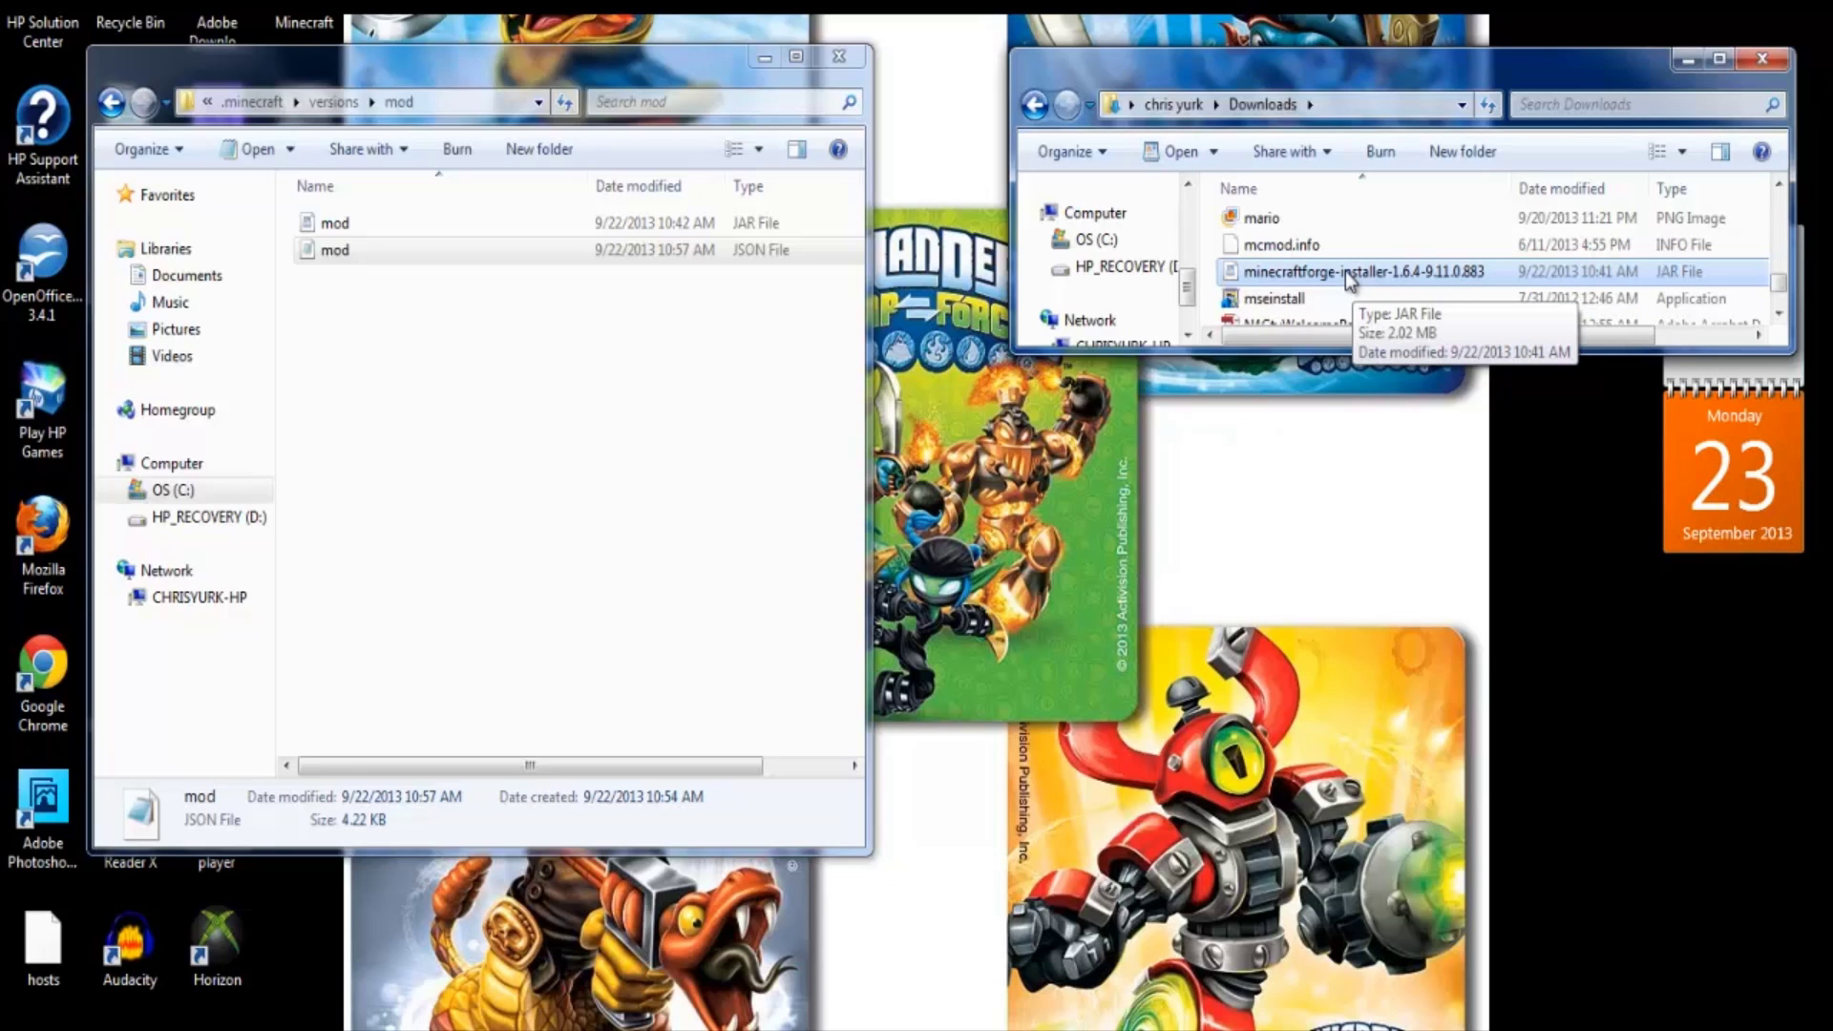
pyautogui.click(1214, 153)
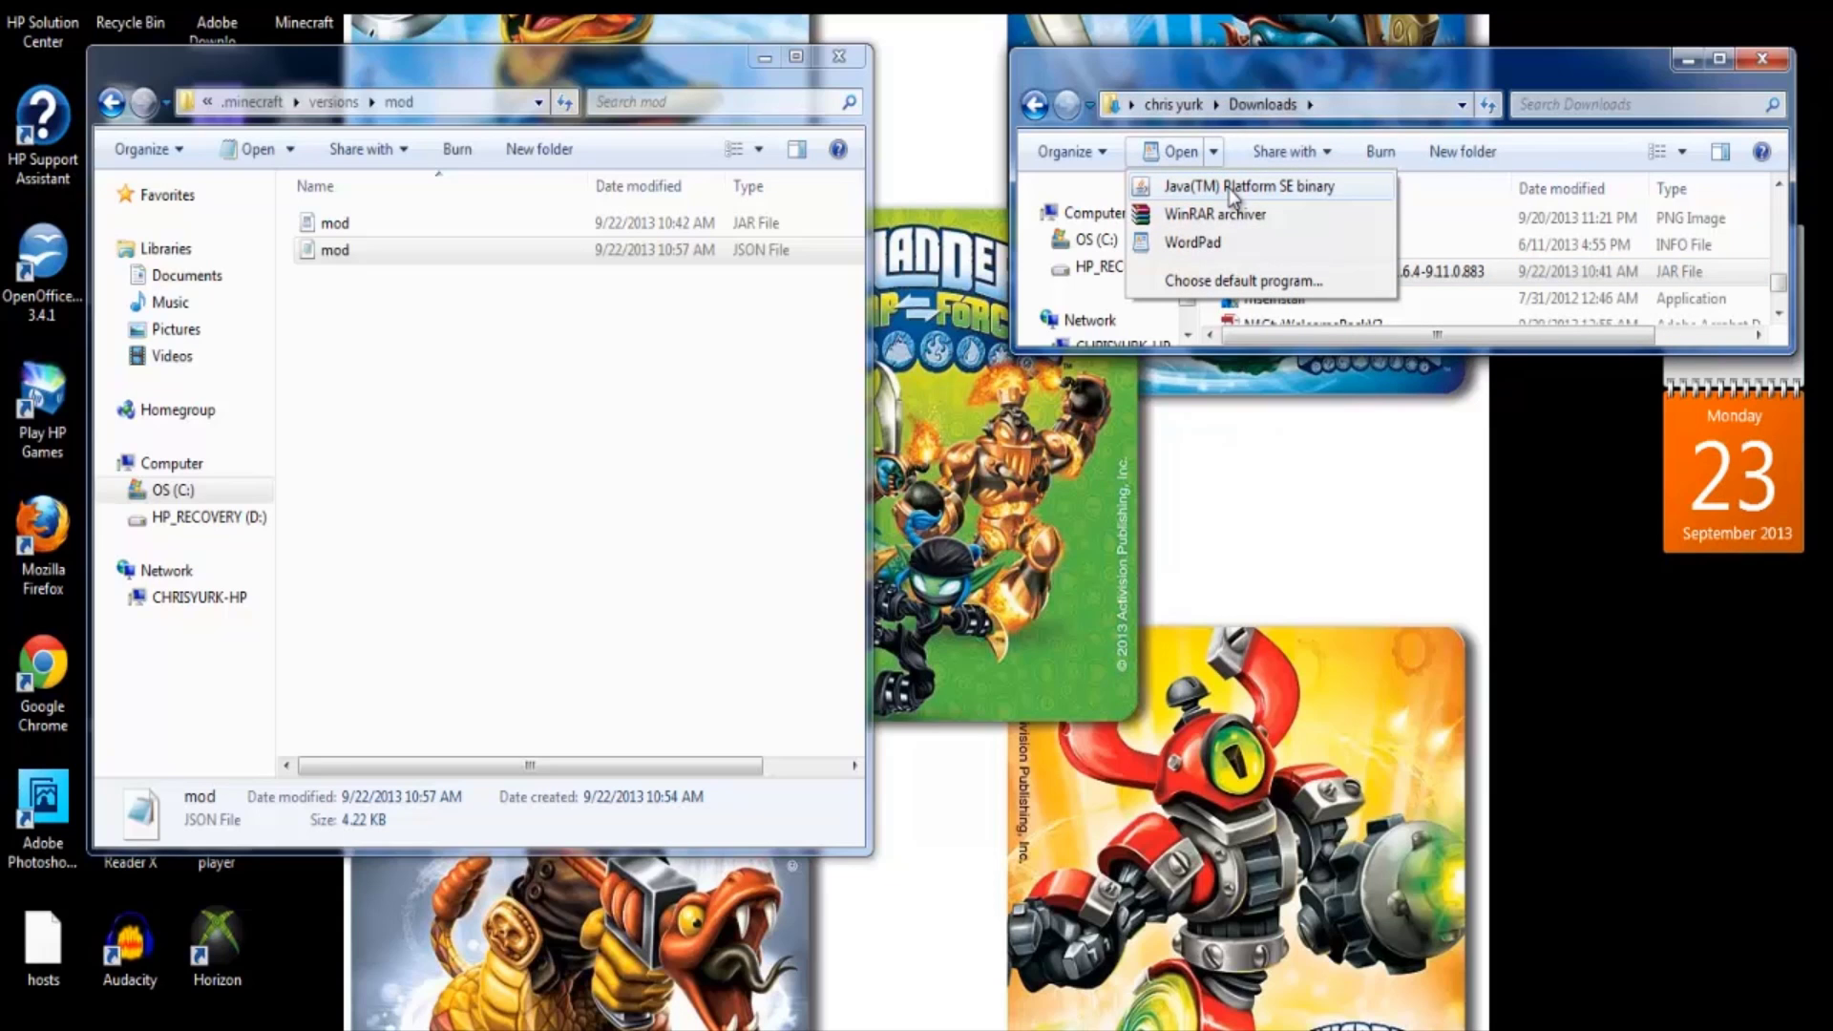
pyautogui.click(1228, 187)
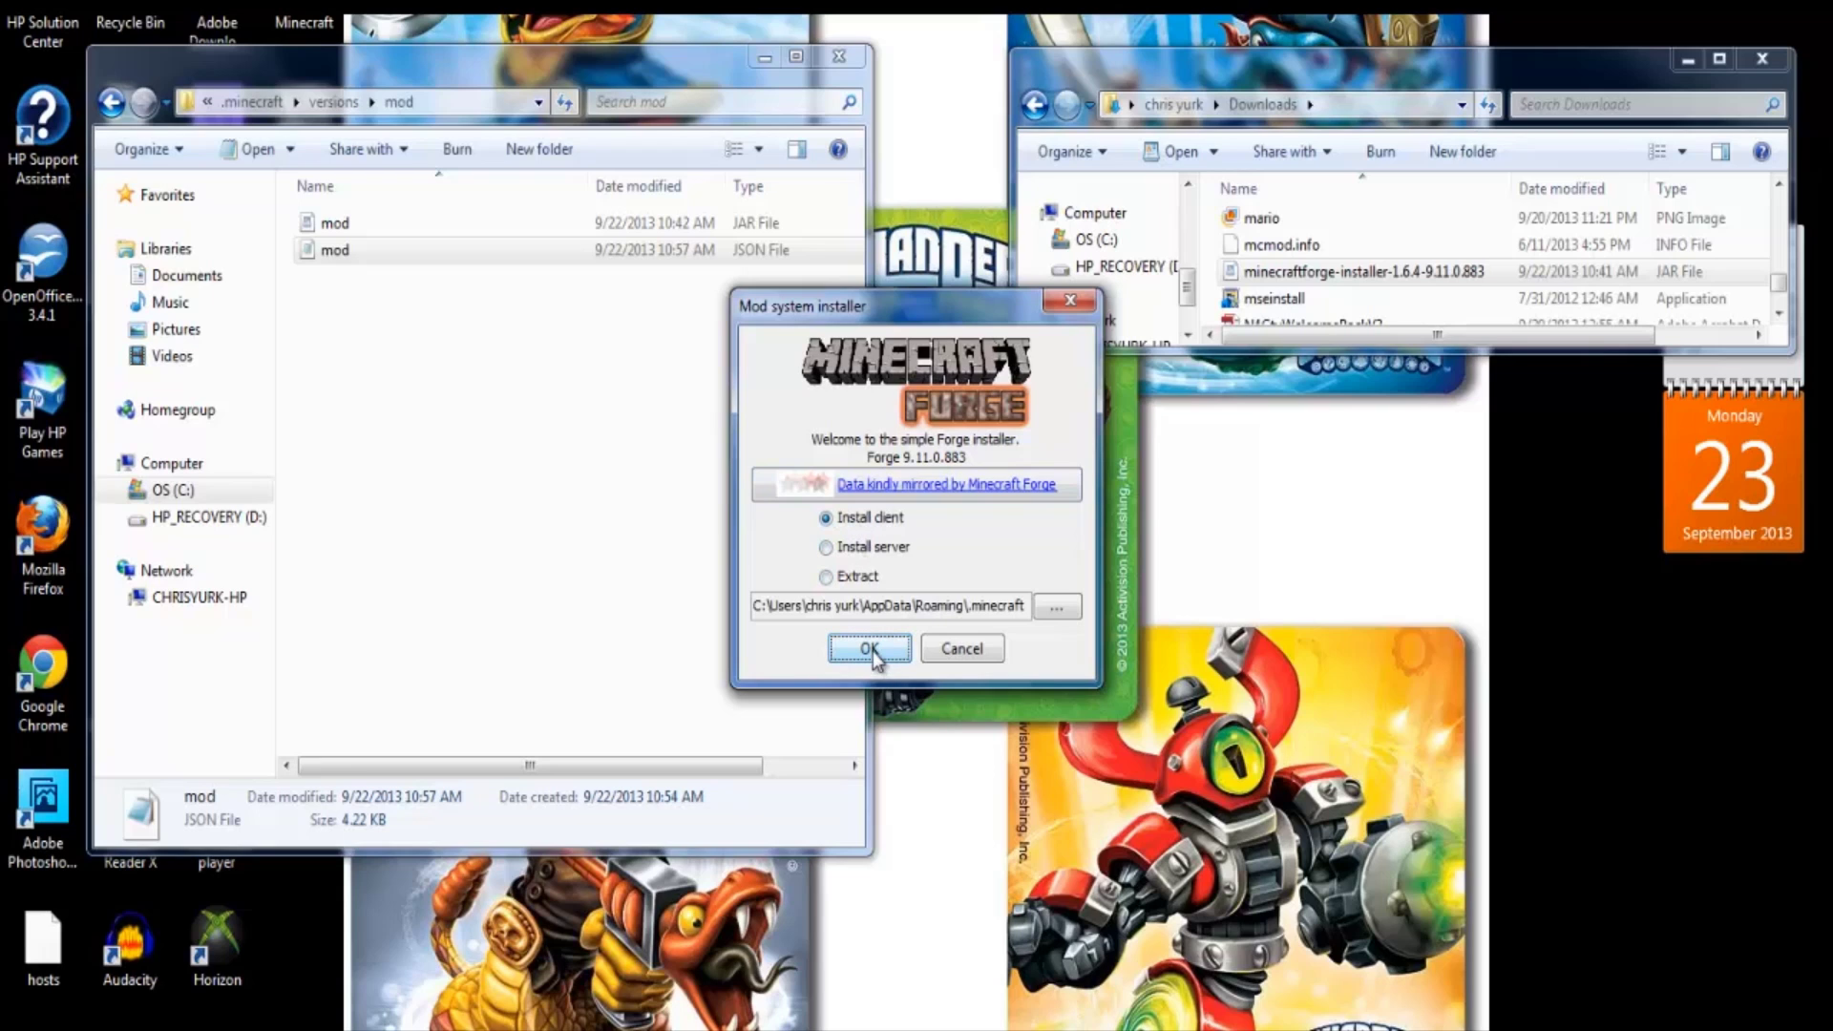
pyautogui.click(1070, 299)
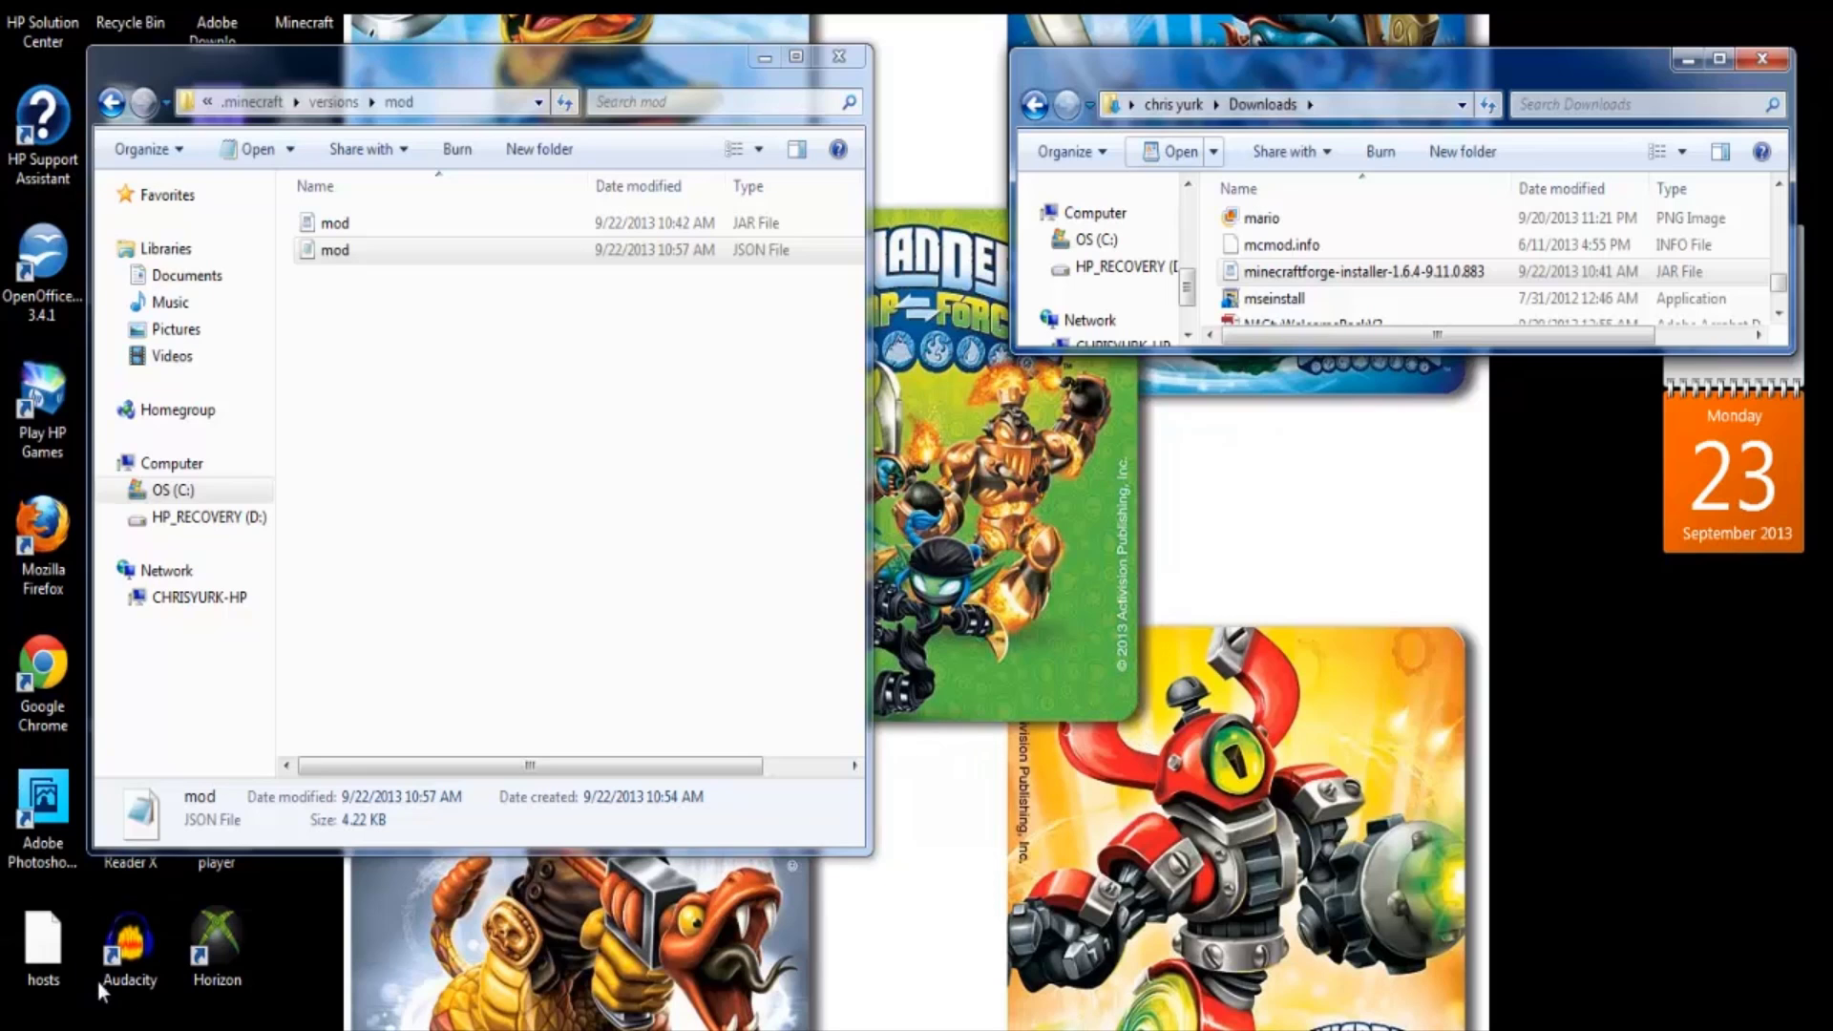
# Step: Reach AppData Roaming via a %appdata% search, then open .minecraft\versions
pyautogui.click(19, 1021)
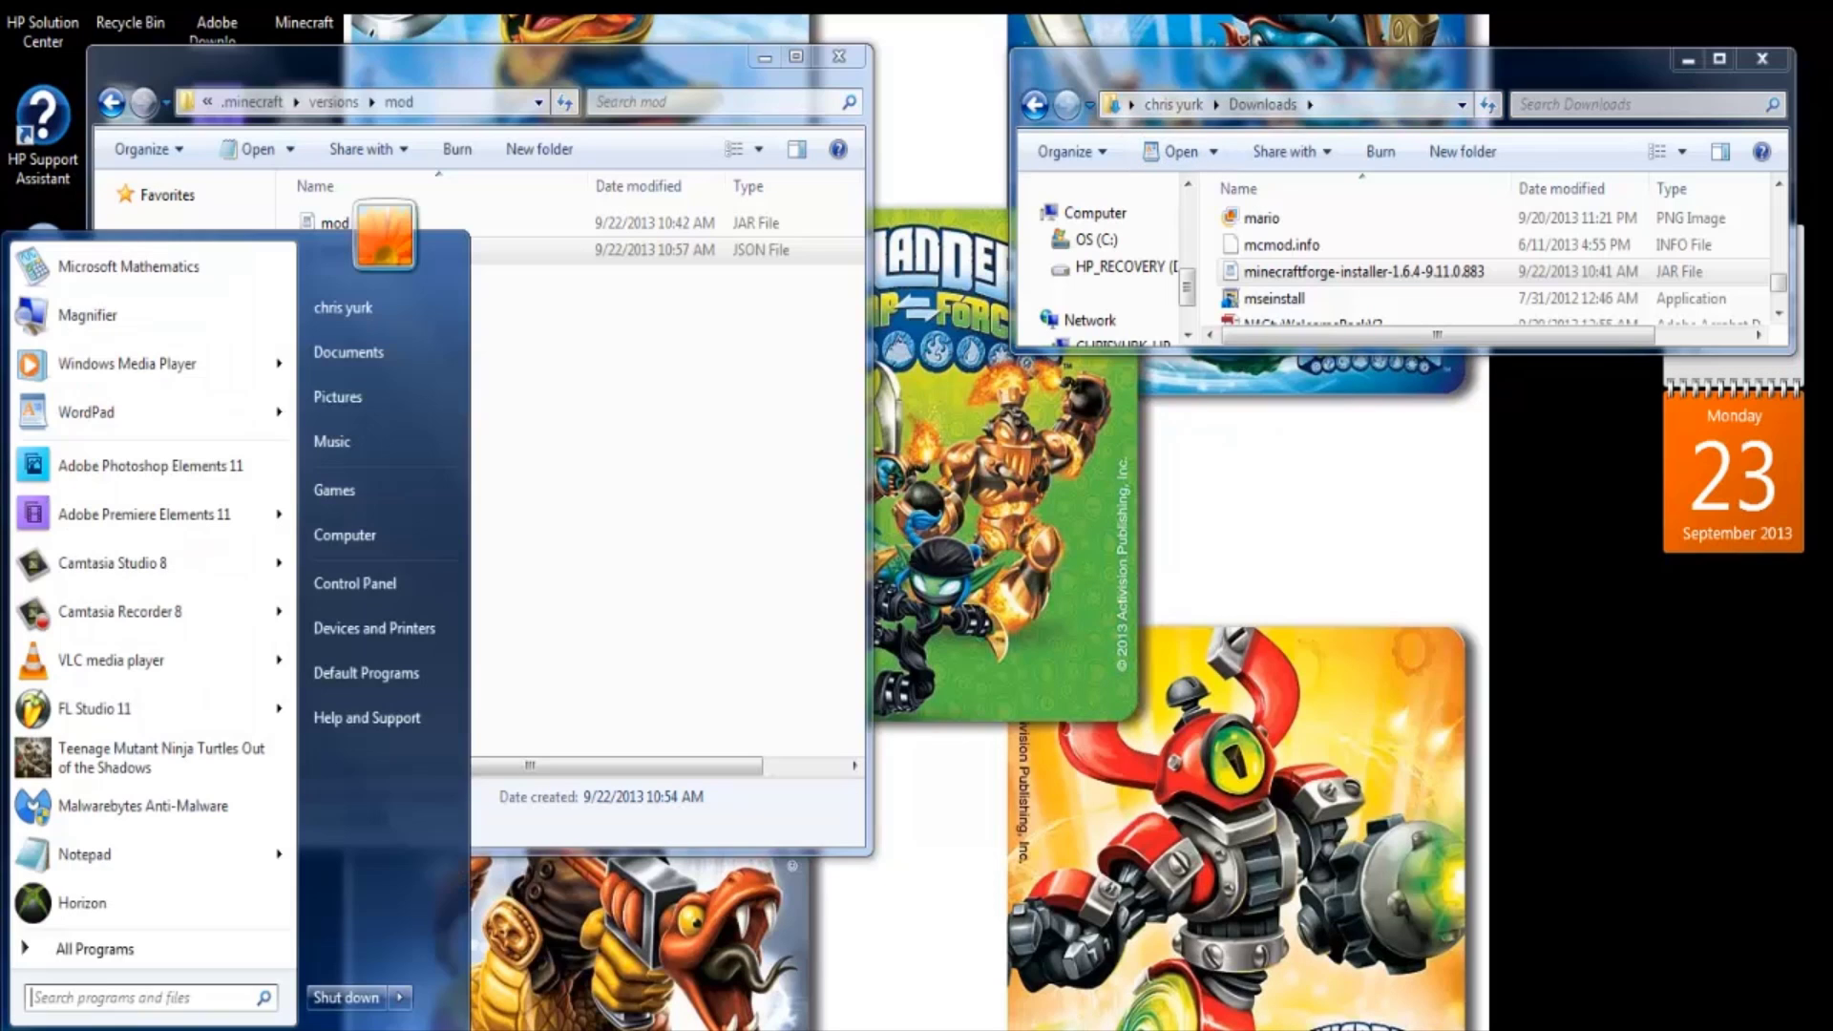
pyautogui.click(198, 994)
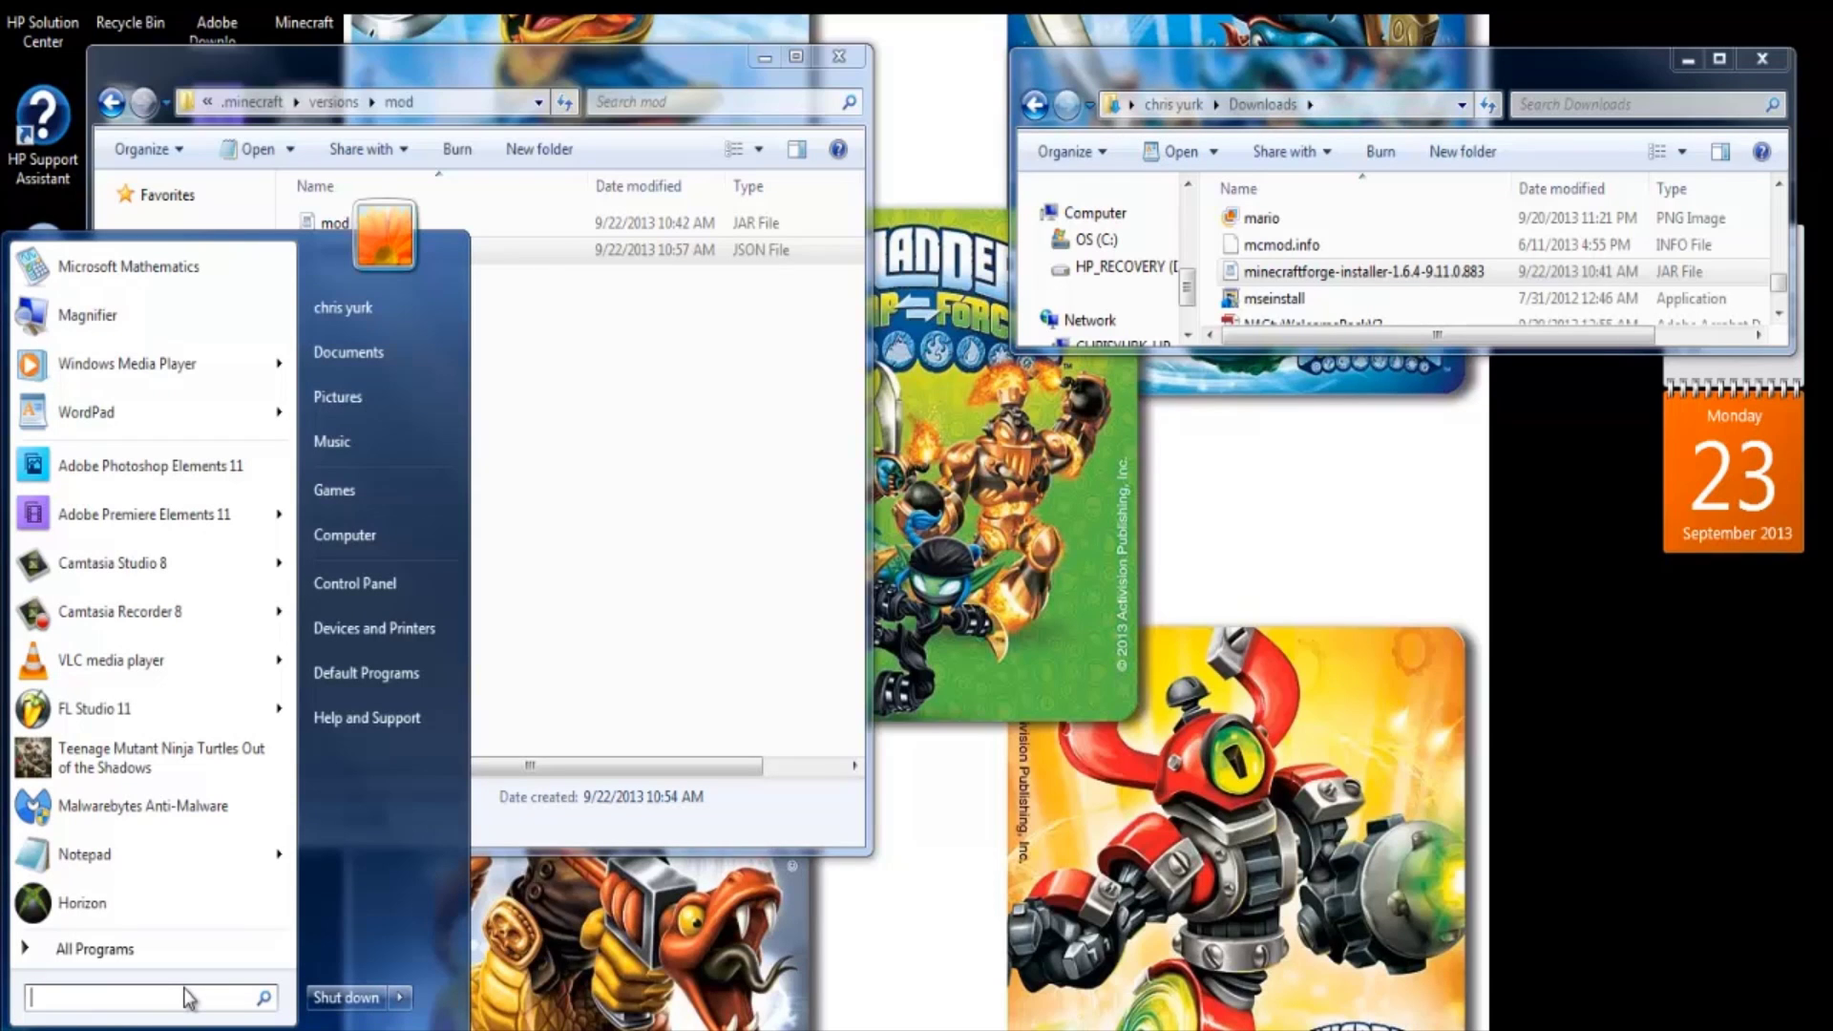
pyautogui.write('%appdata%')
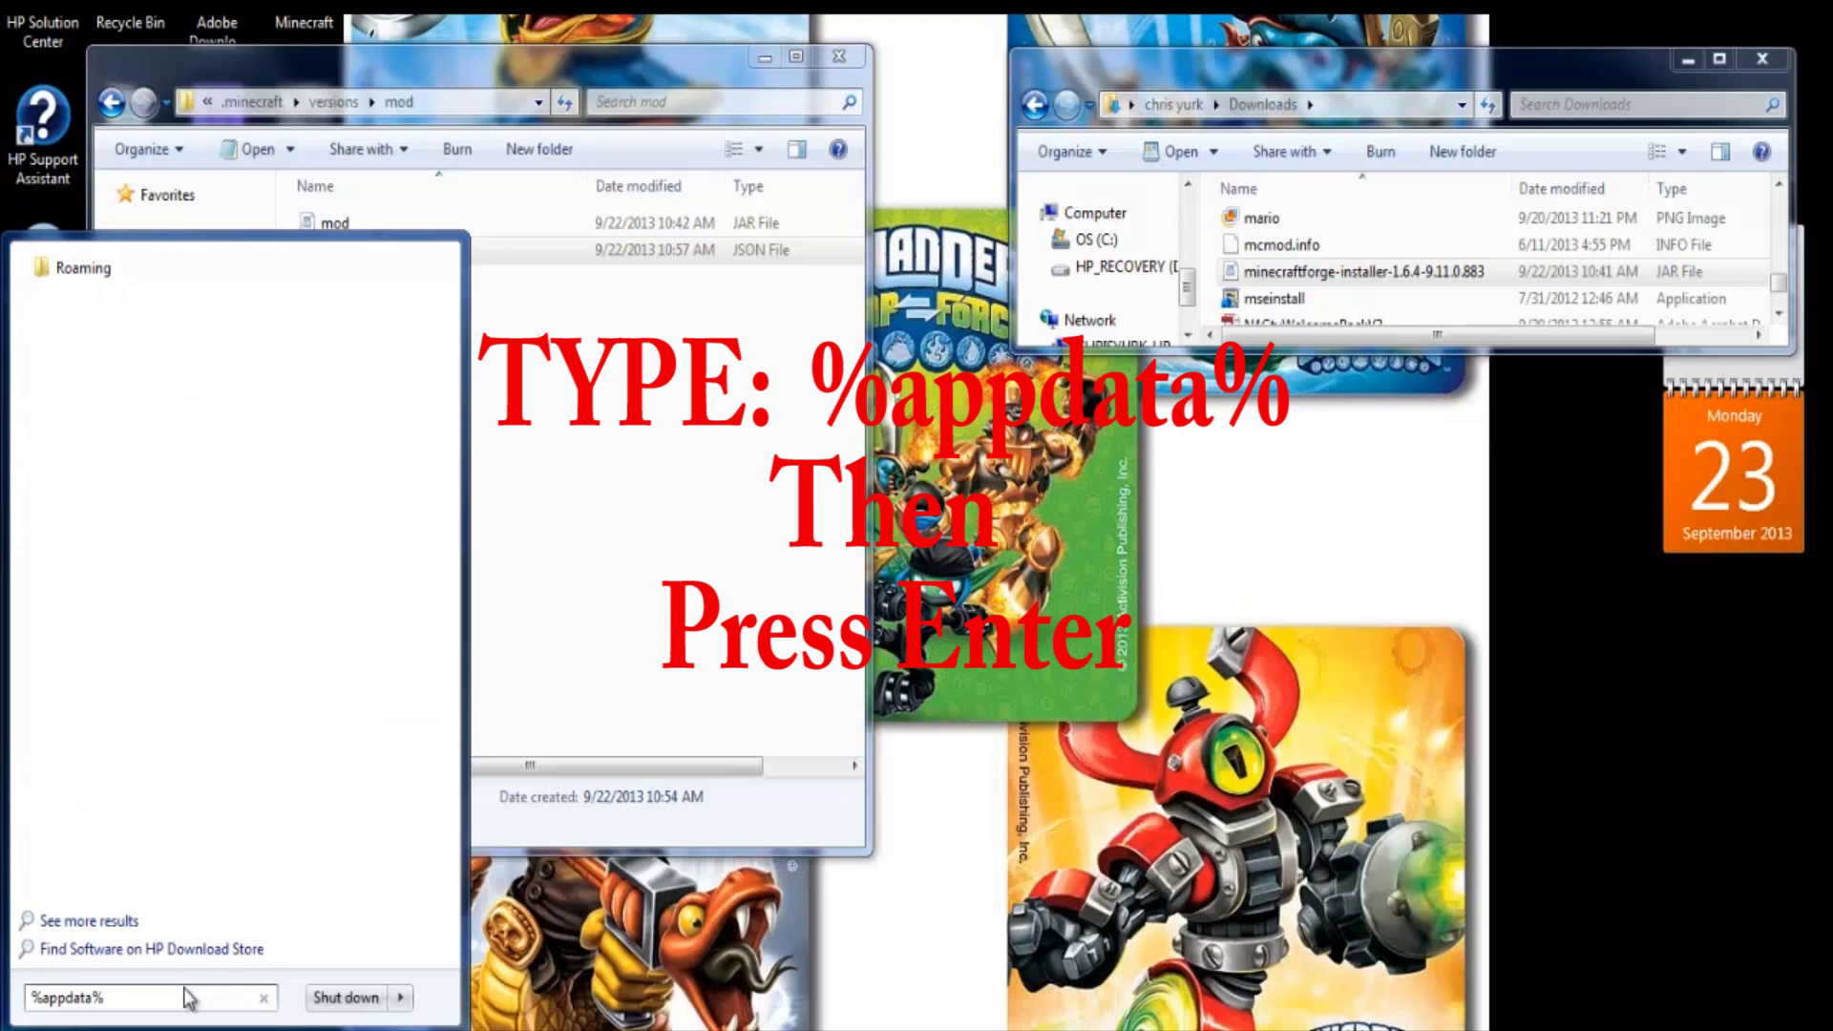
pyautogui.press('Return')
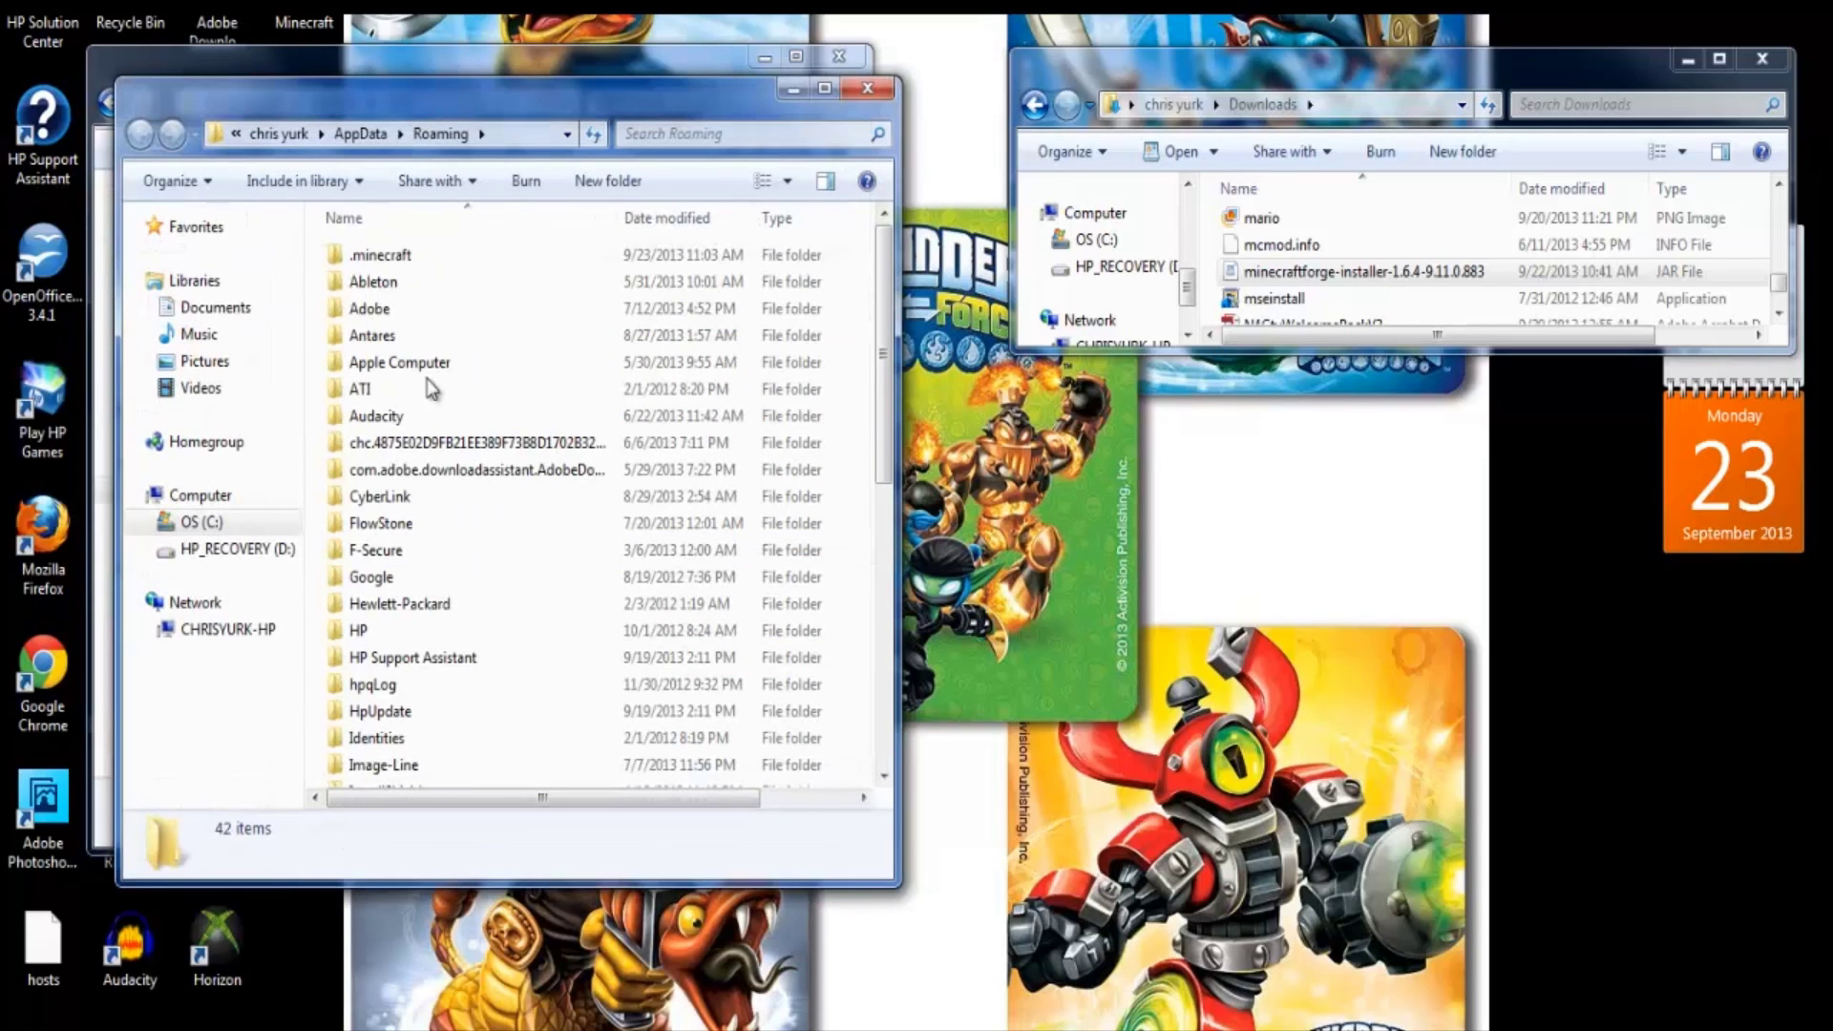
pyautogui.doubleClick(376, 256)
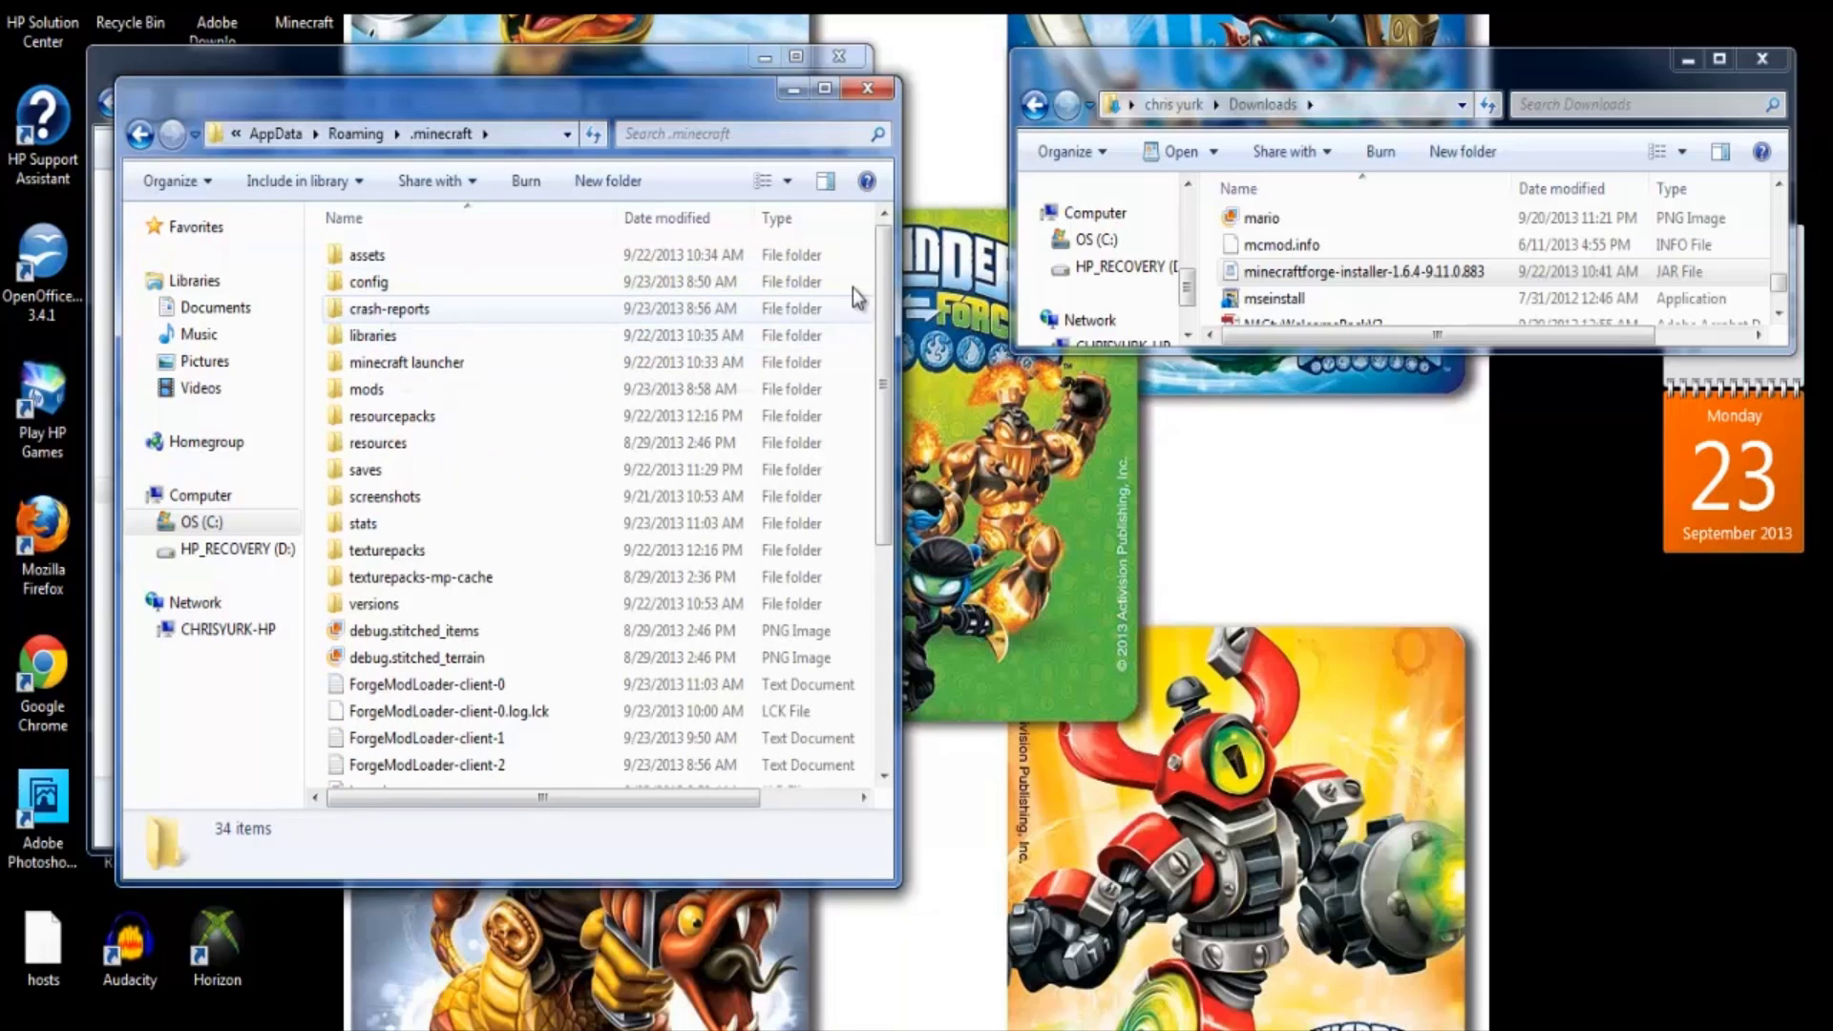
pyautogui.moveTo(897, 270); pyautogui.dragTo(916, 375)
pyautogui.click(382, 409)
pyautogui.doubleClick(383, 409)
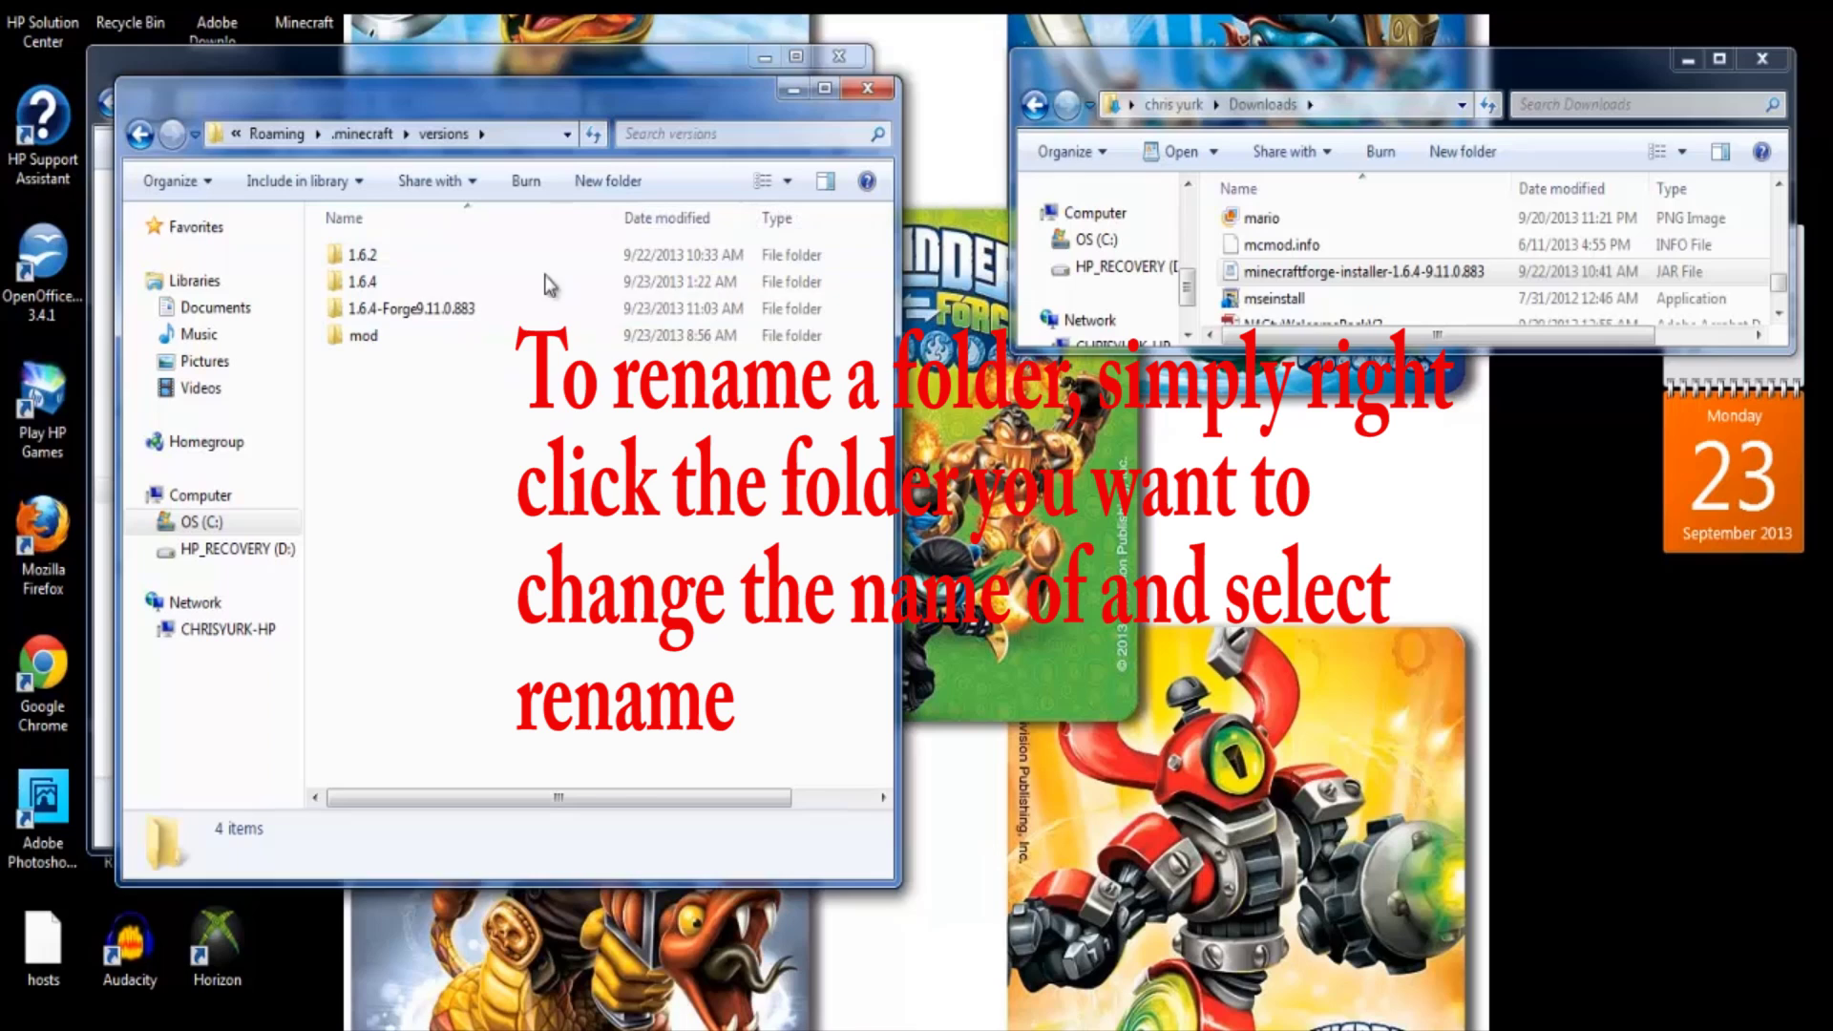
# Step: Copy both files from the 1.6.4-Forge9.11.0.883 folder, then open versions\mod
pyautogui.doubleClick(382, 311)
pyautogui.click(355, 257)
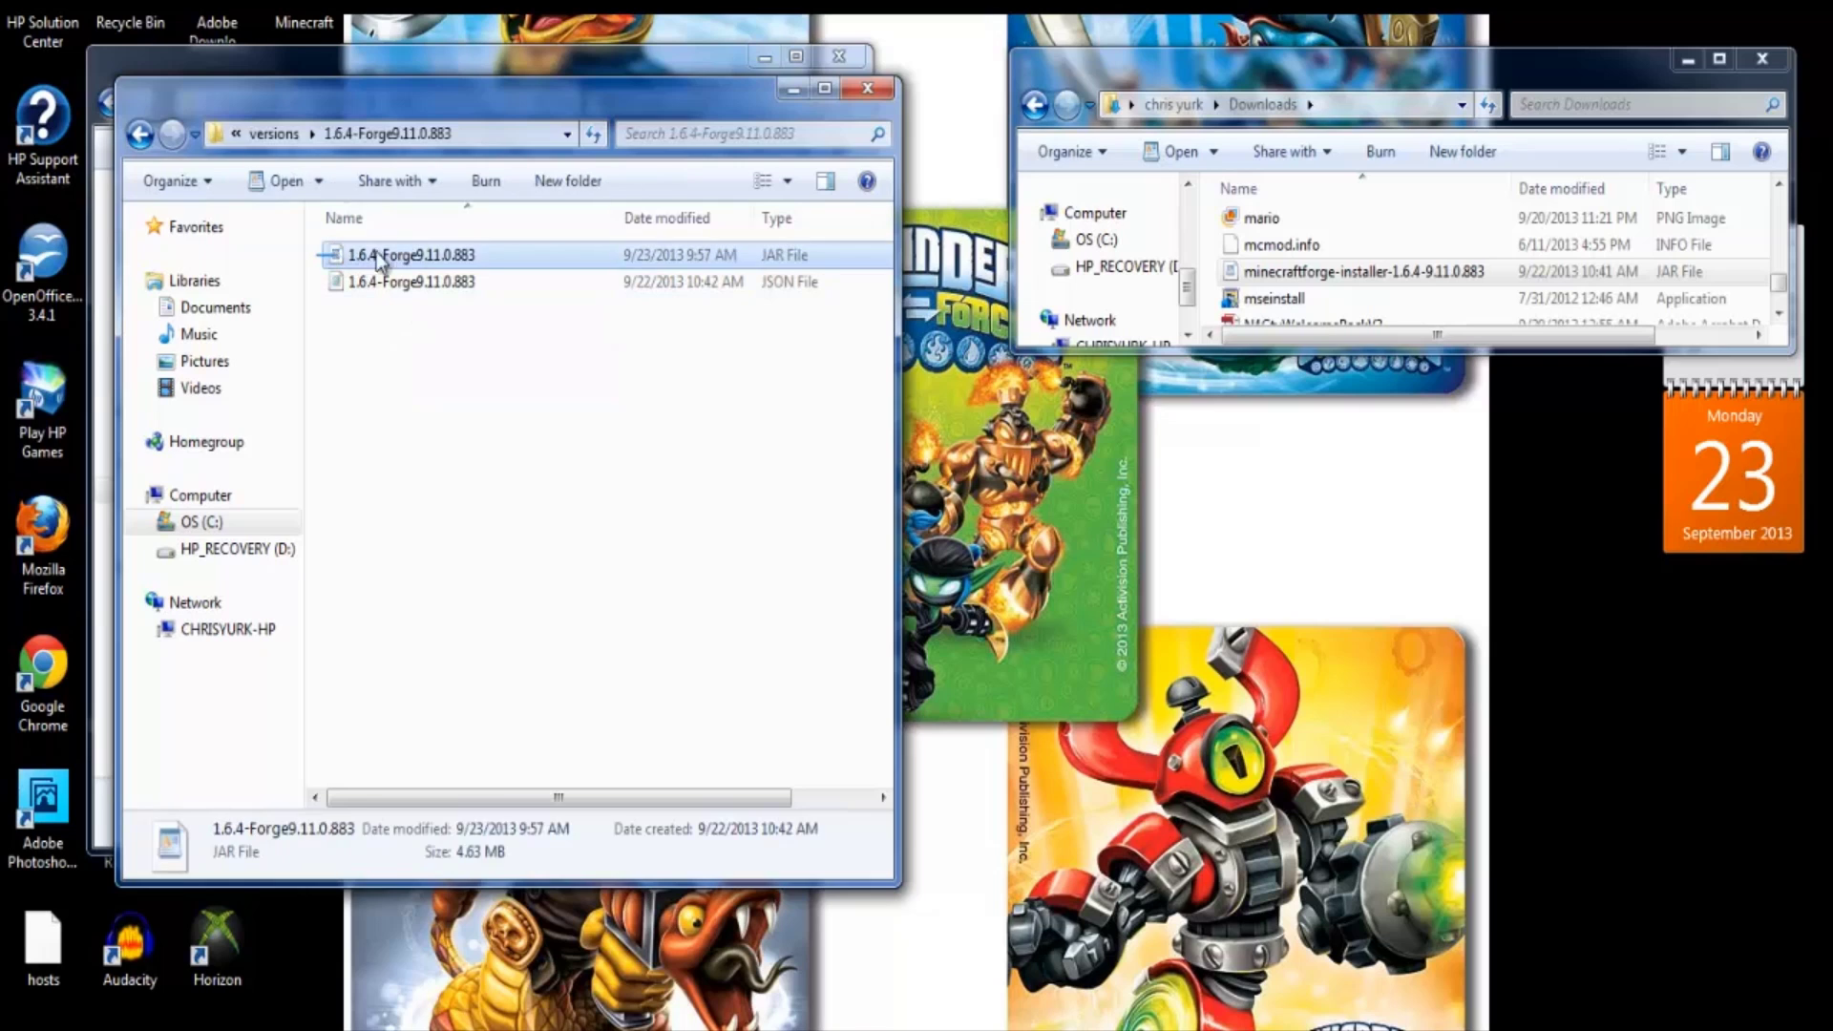
pyautogui.moveTo(535, 274); pyautogui.dragTo(565, 306)
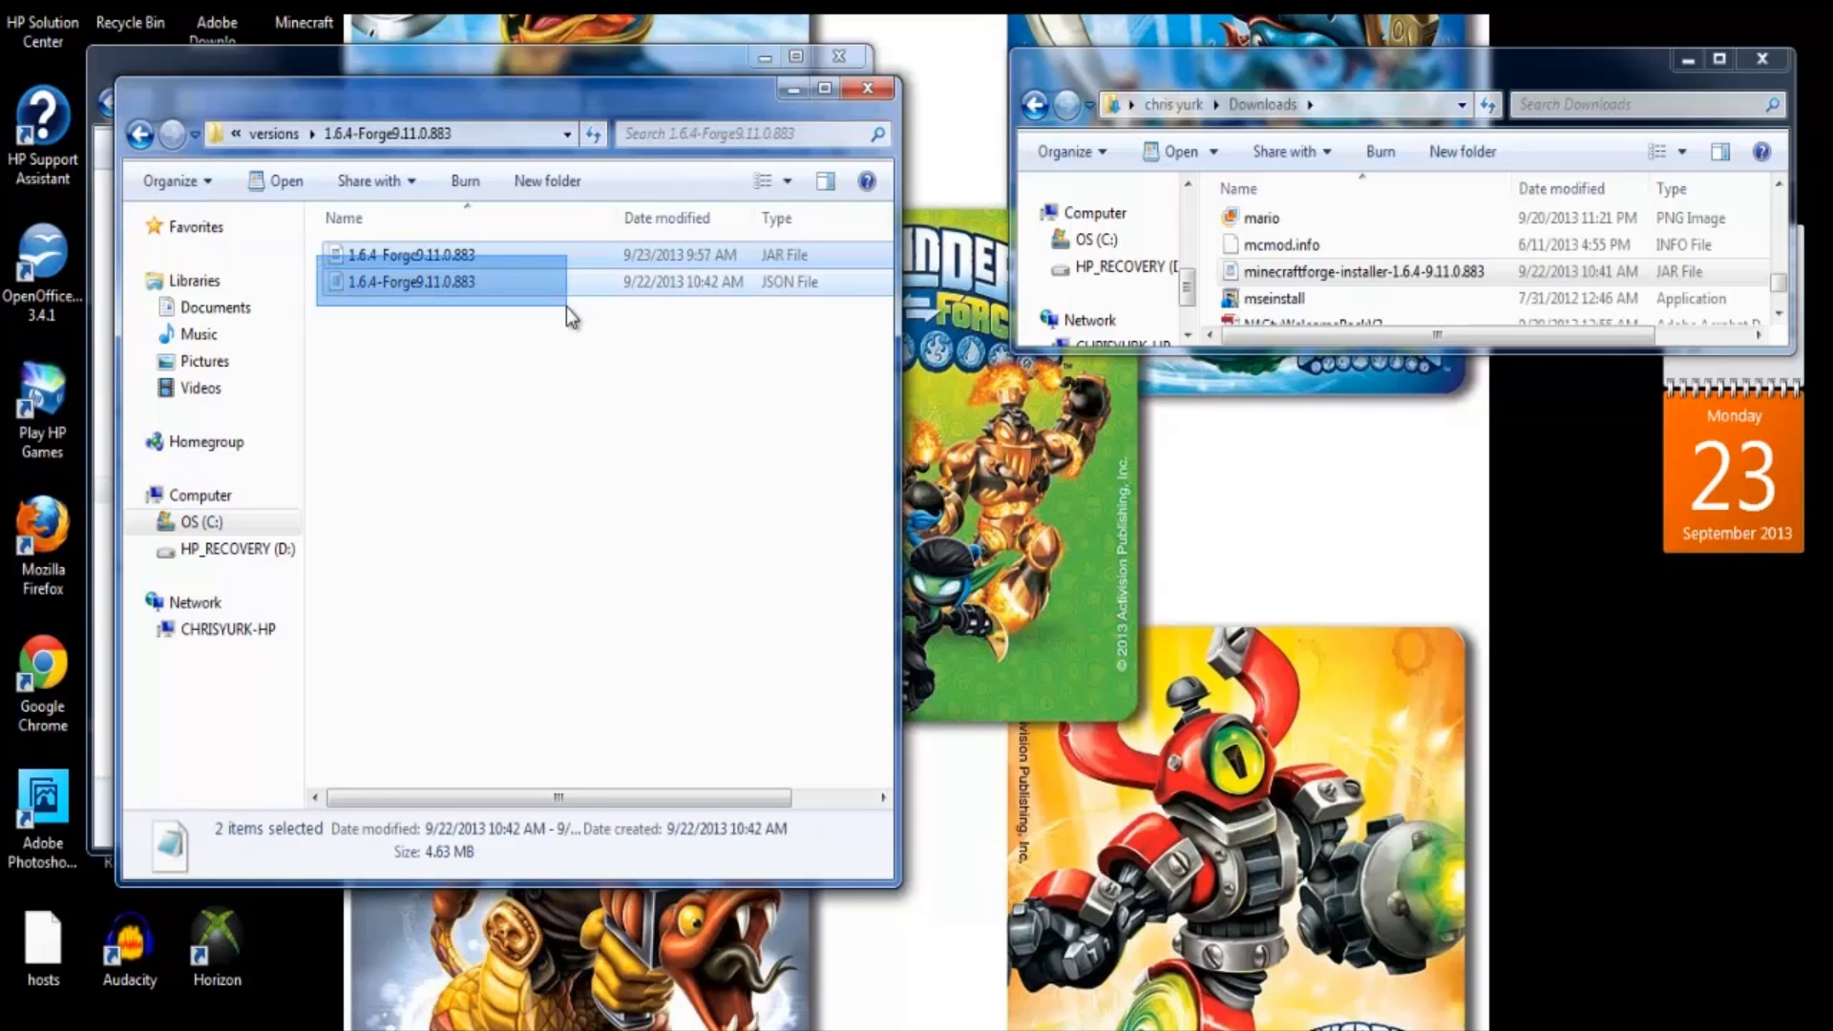
pyautogui.rightClick(508, 271)
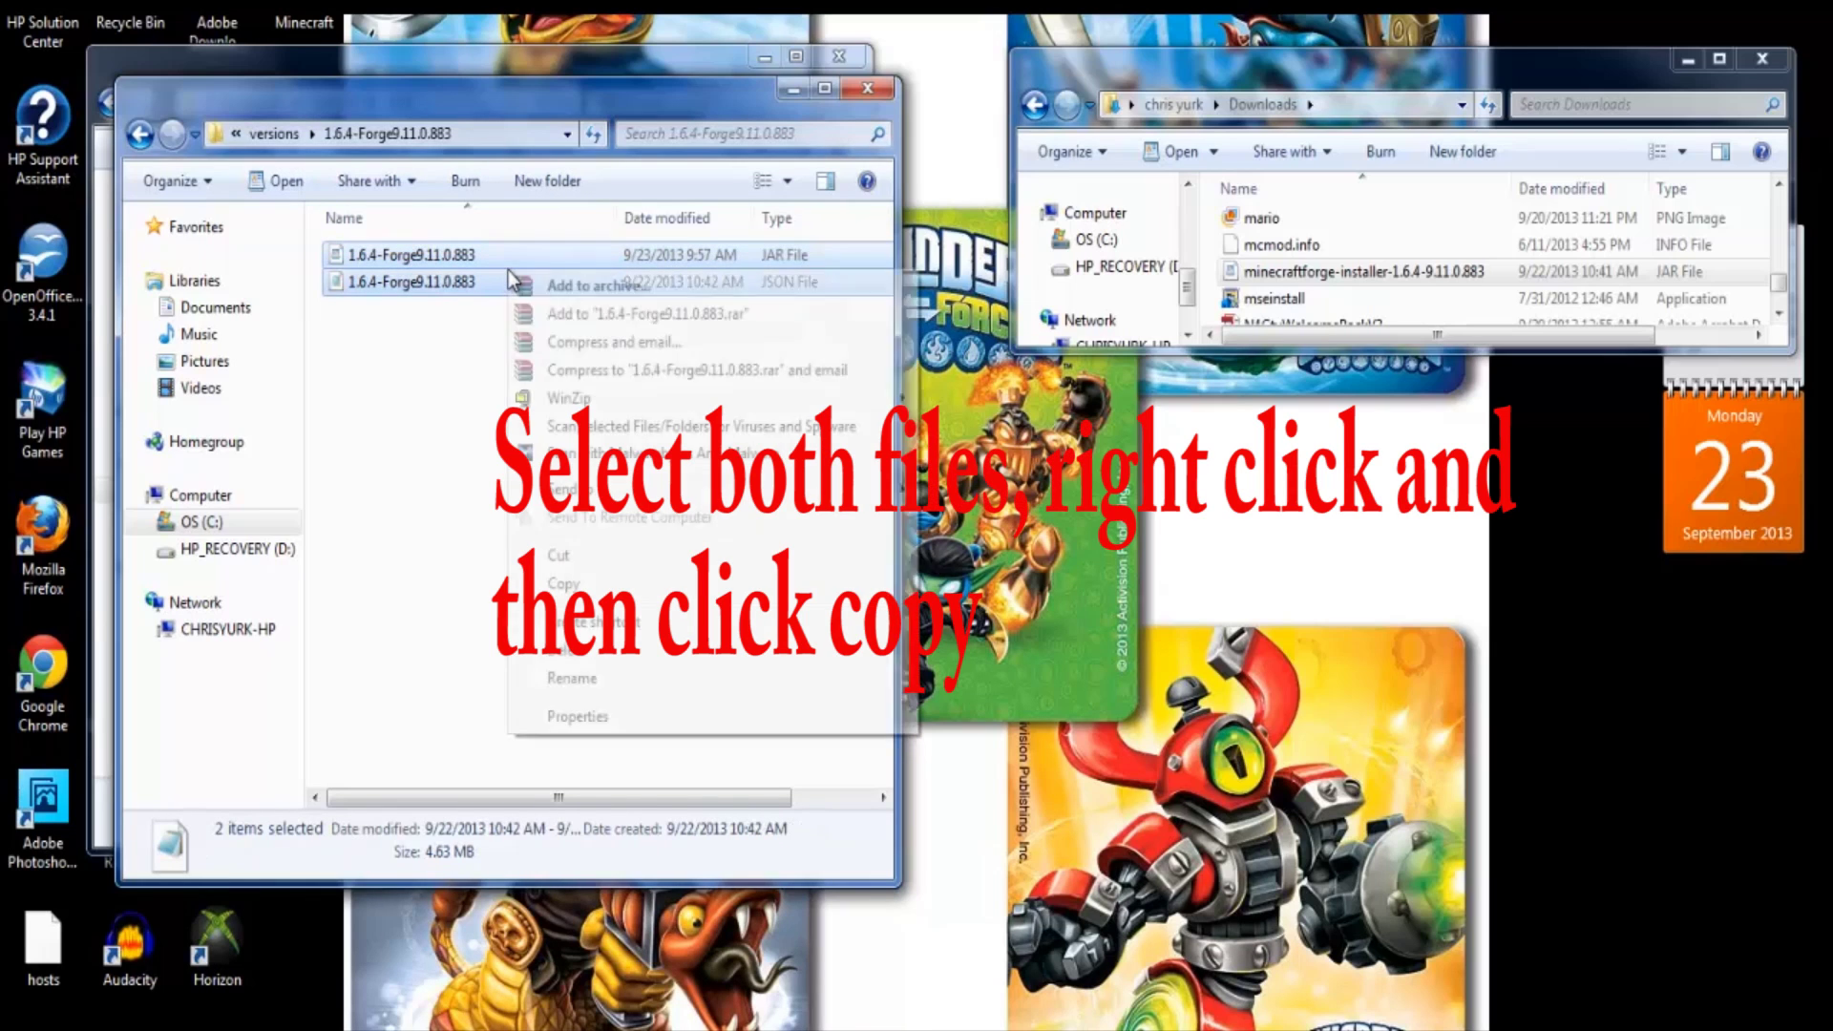
pyautogui.click(581, 585)
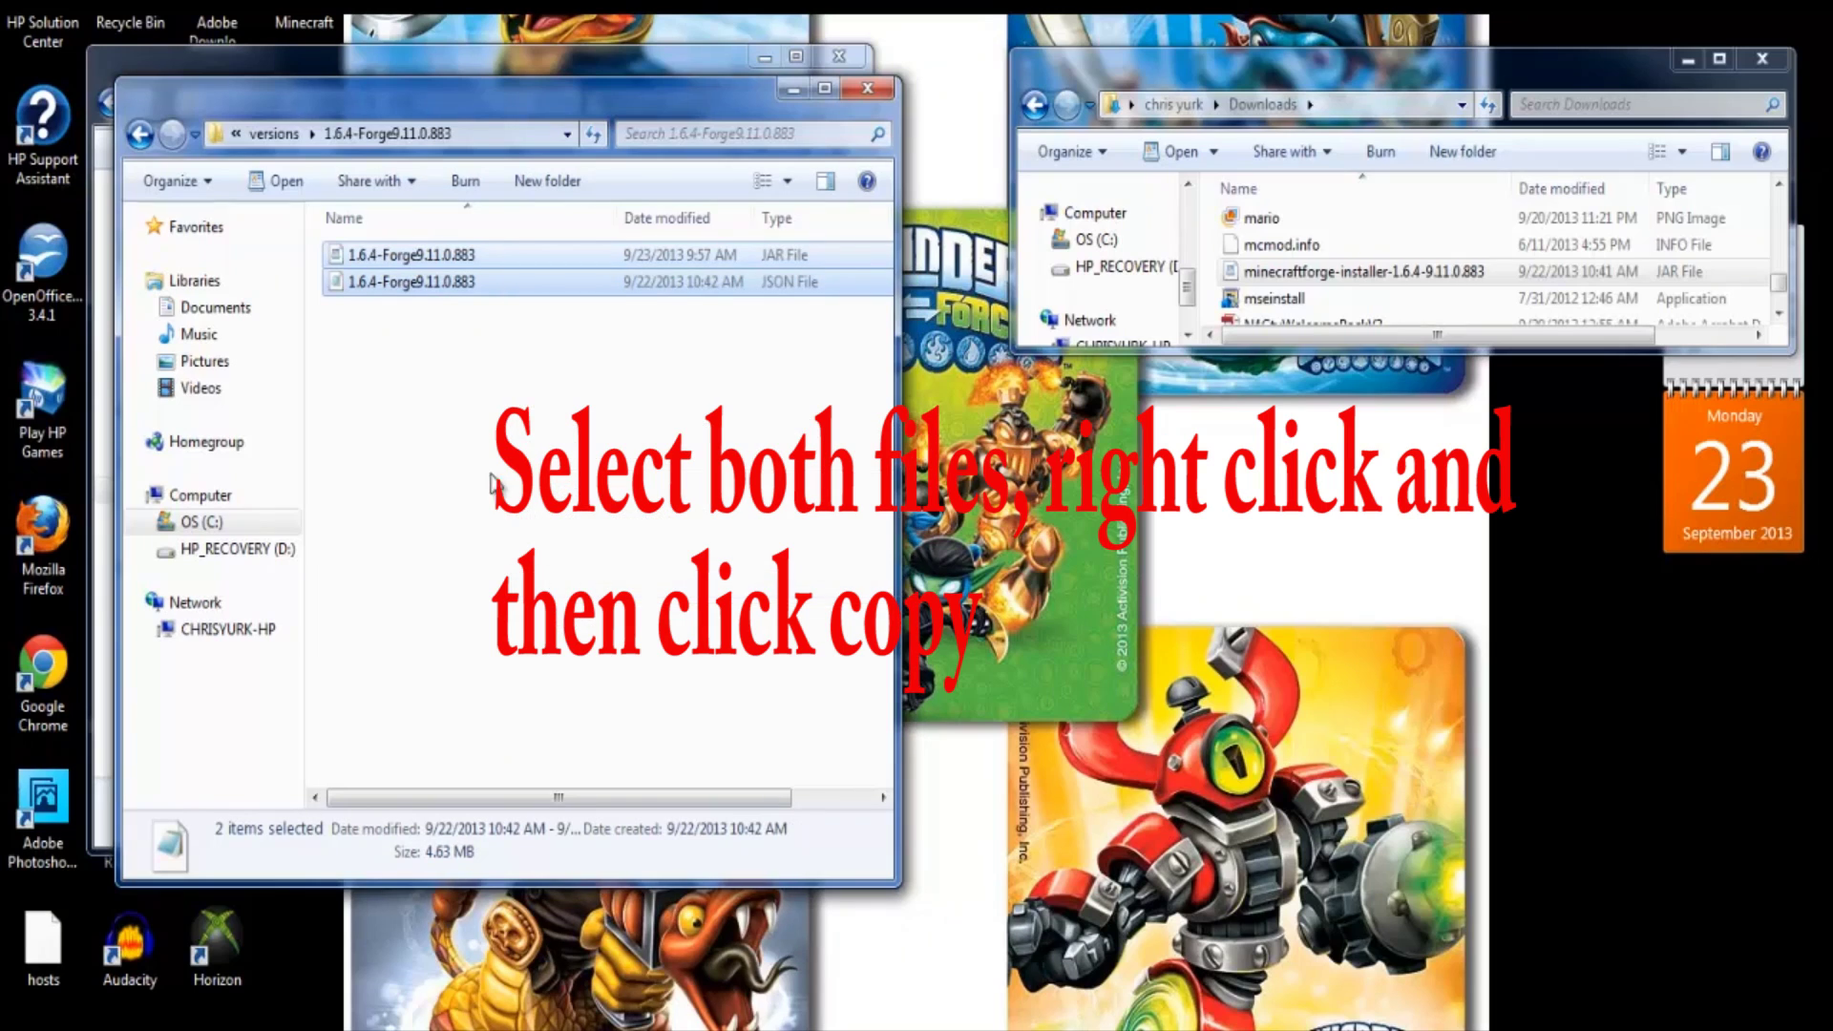
pyautogui.click(139, 133)
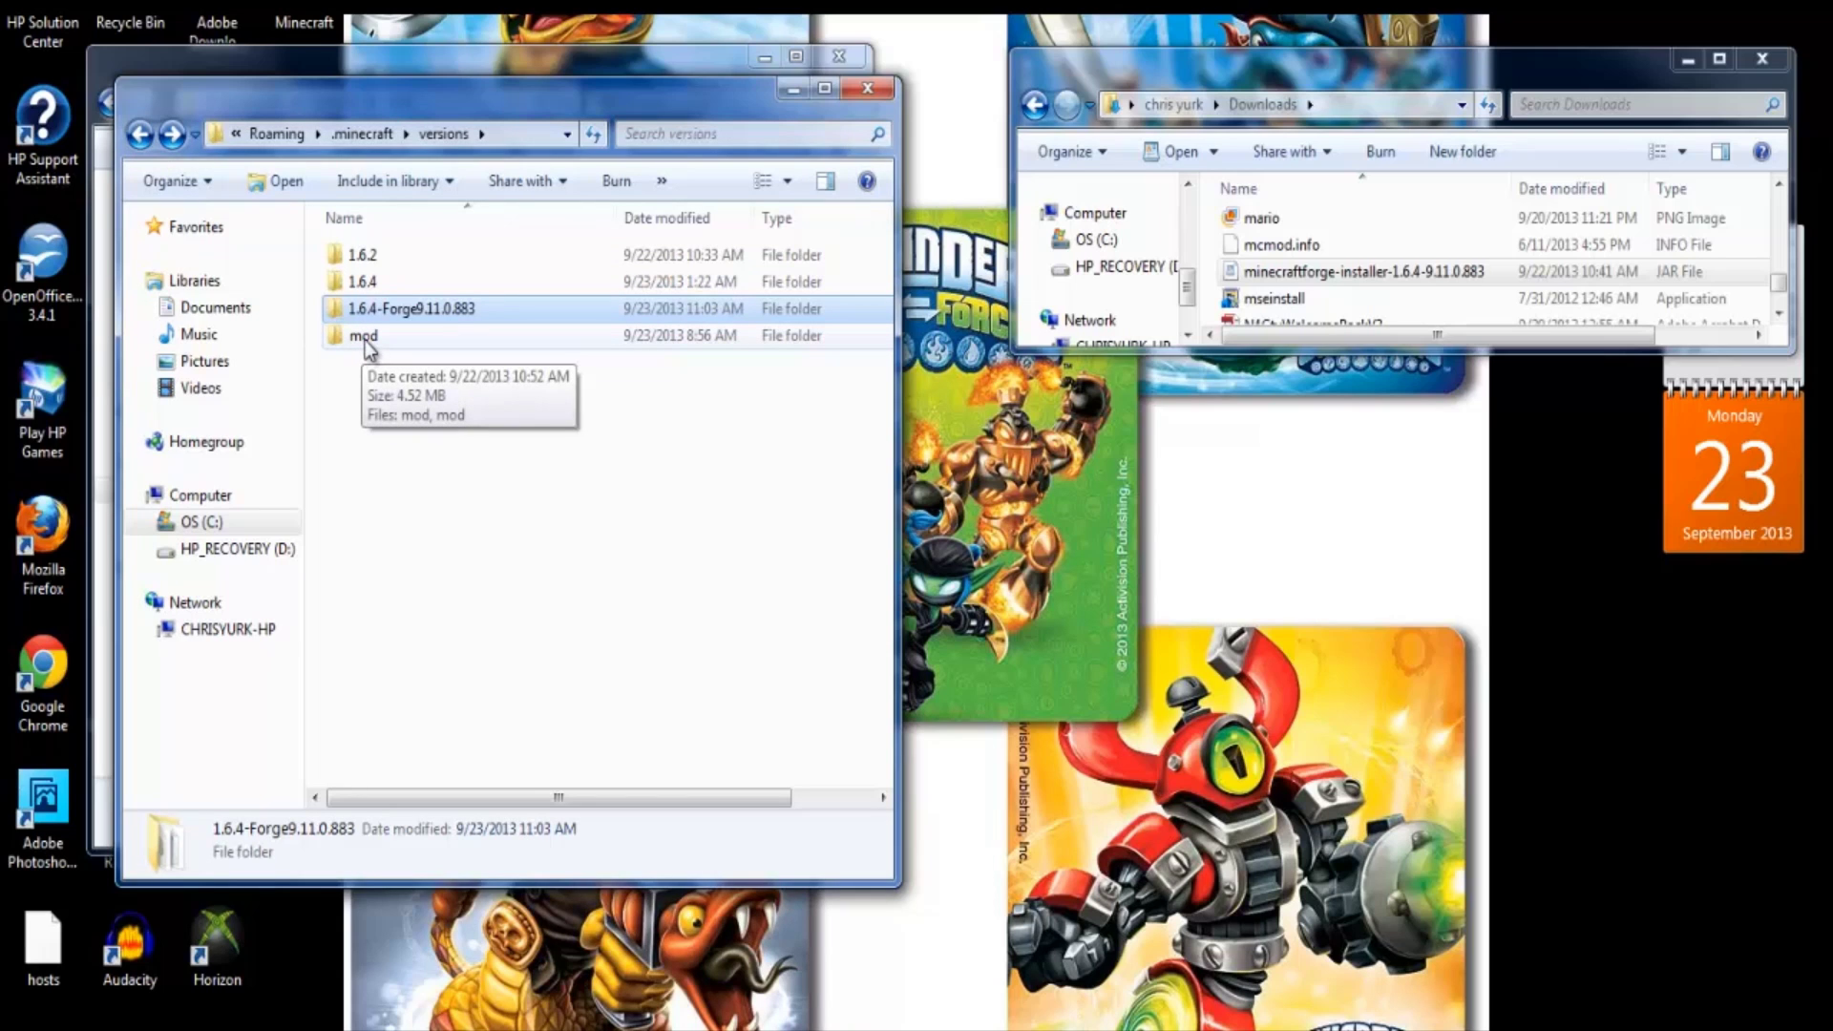
pyautogui.doubleClick(364, 336)
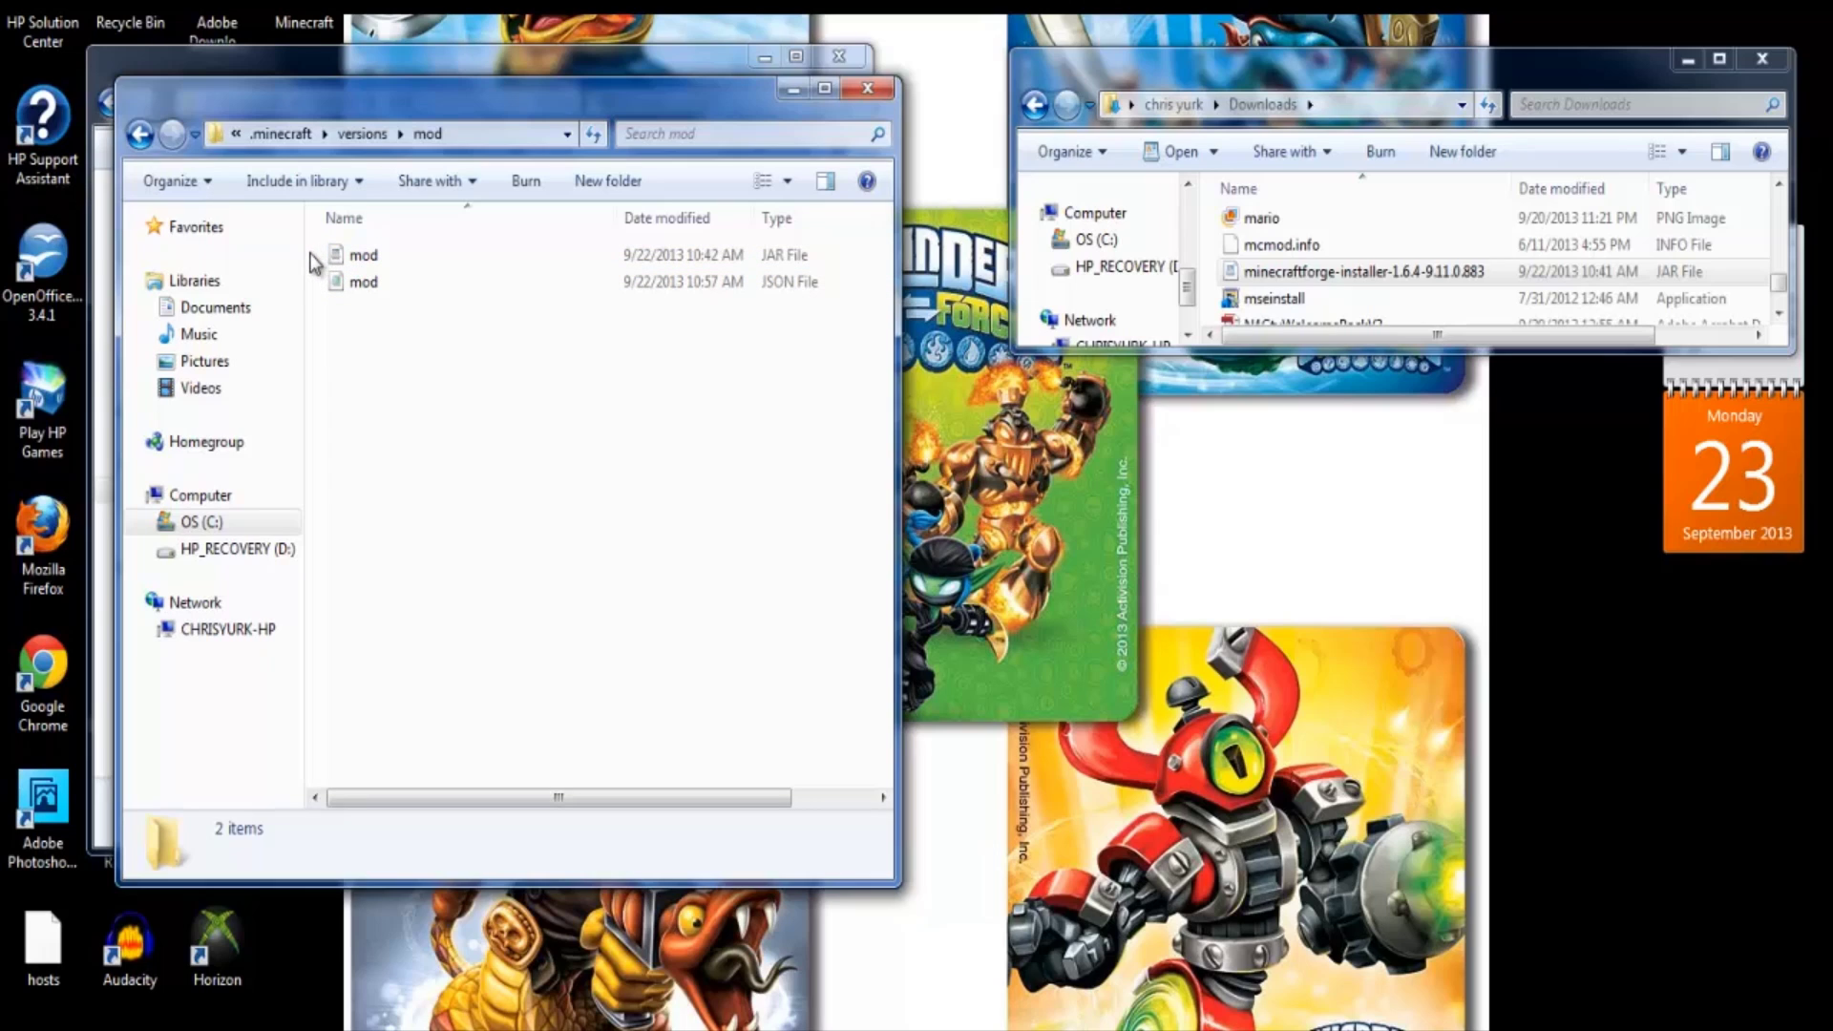
# Step: Open the mod JSON file in versions\mod with Notepad
pyautogui.moveTo(321, 243); pyautogui.dragTo(613, 391)
pyautogui.rightClick(454, 258)
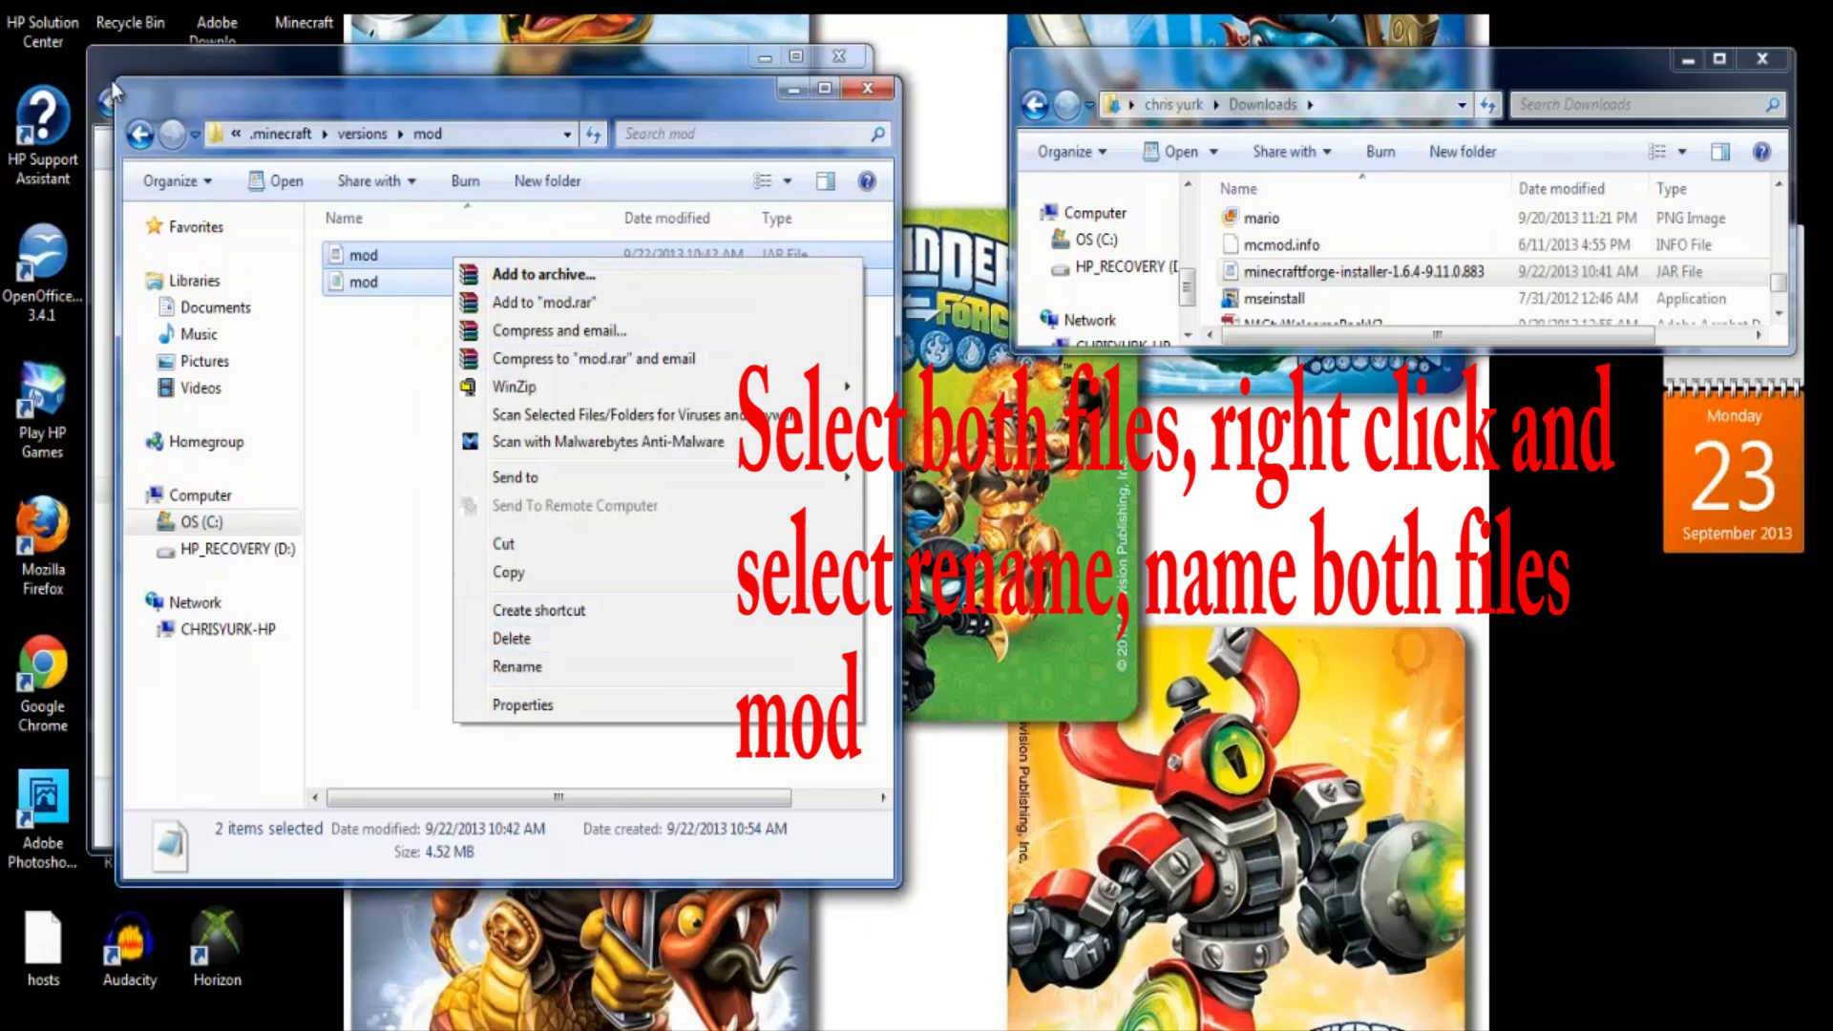
pyautogui.click(367, 386)
pyautogui.click(360, 401)
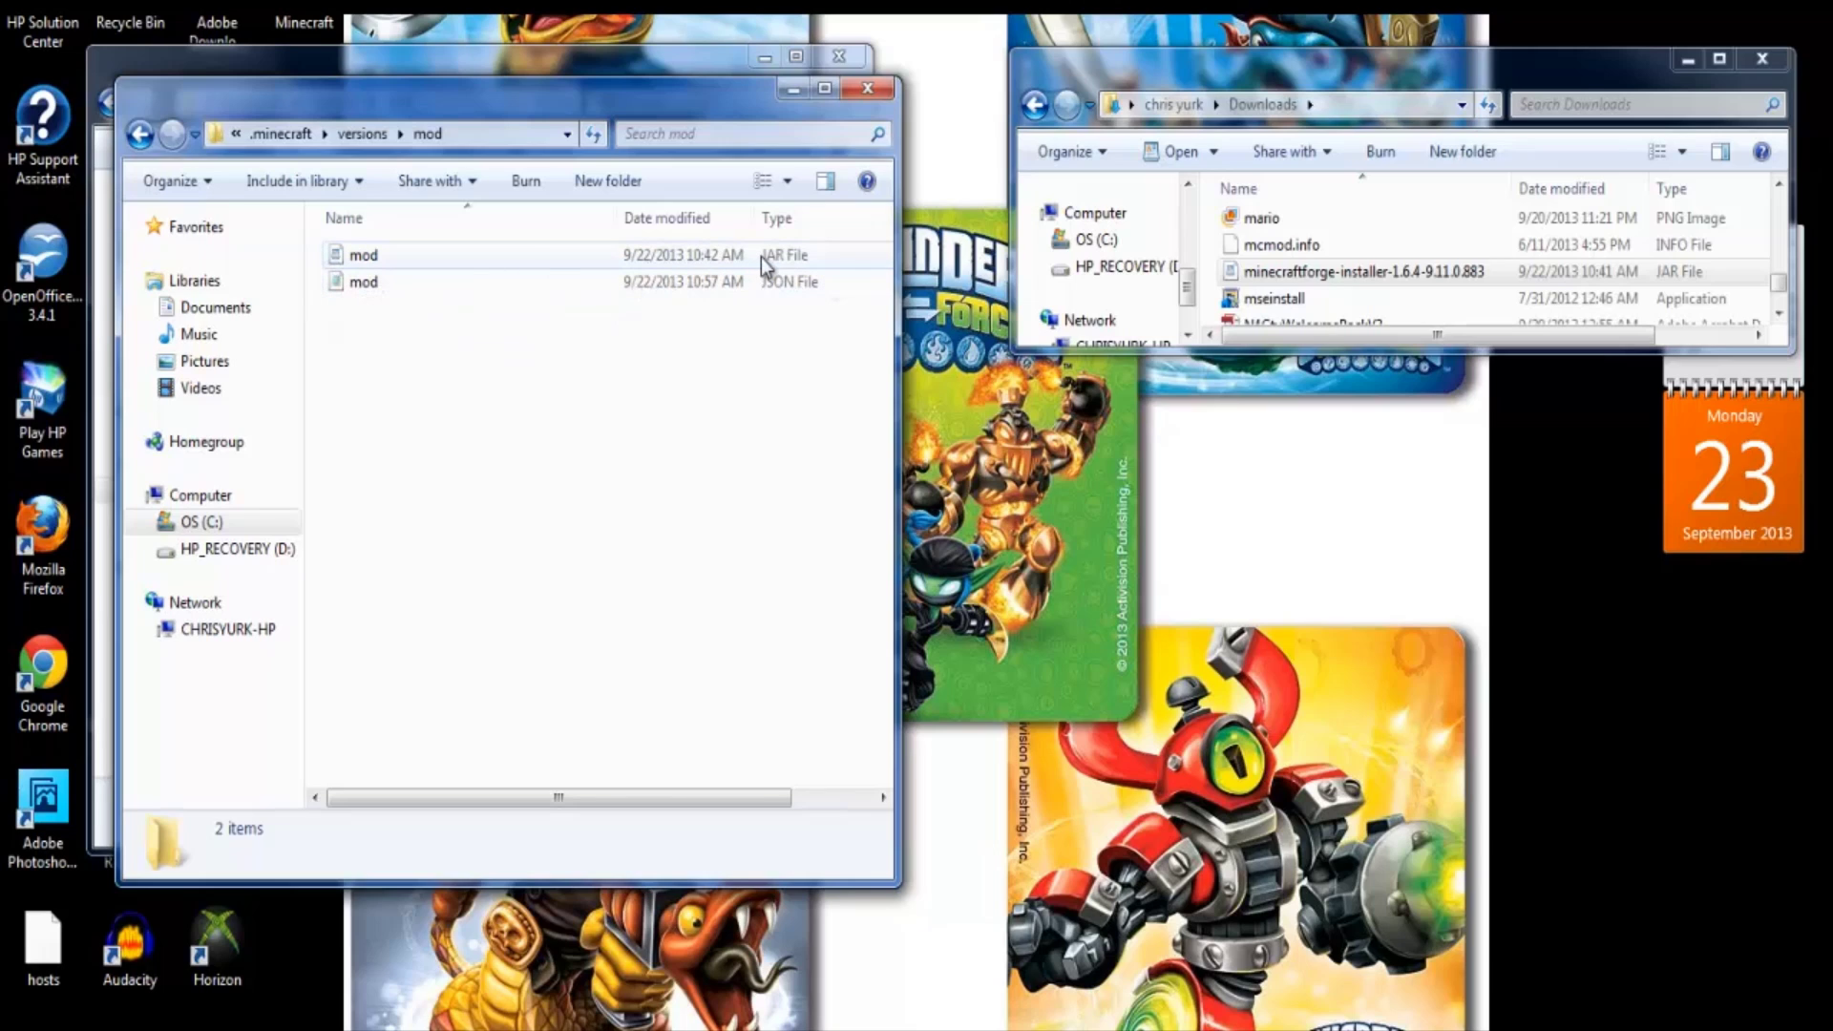
pyautogui.click(378, 284)
pyautogui.rightClick(378, 285)
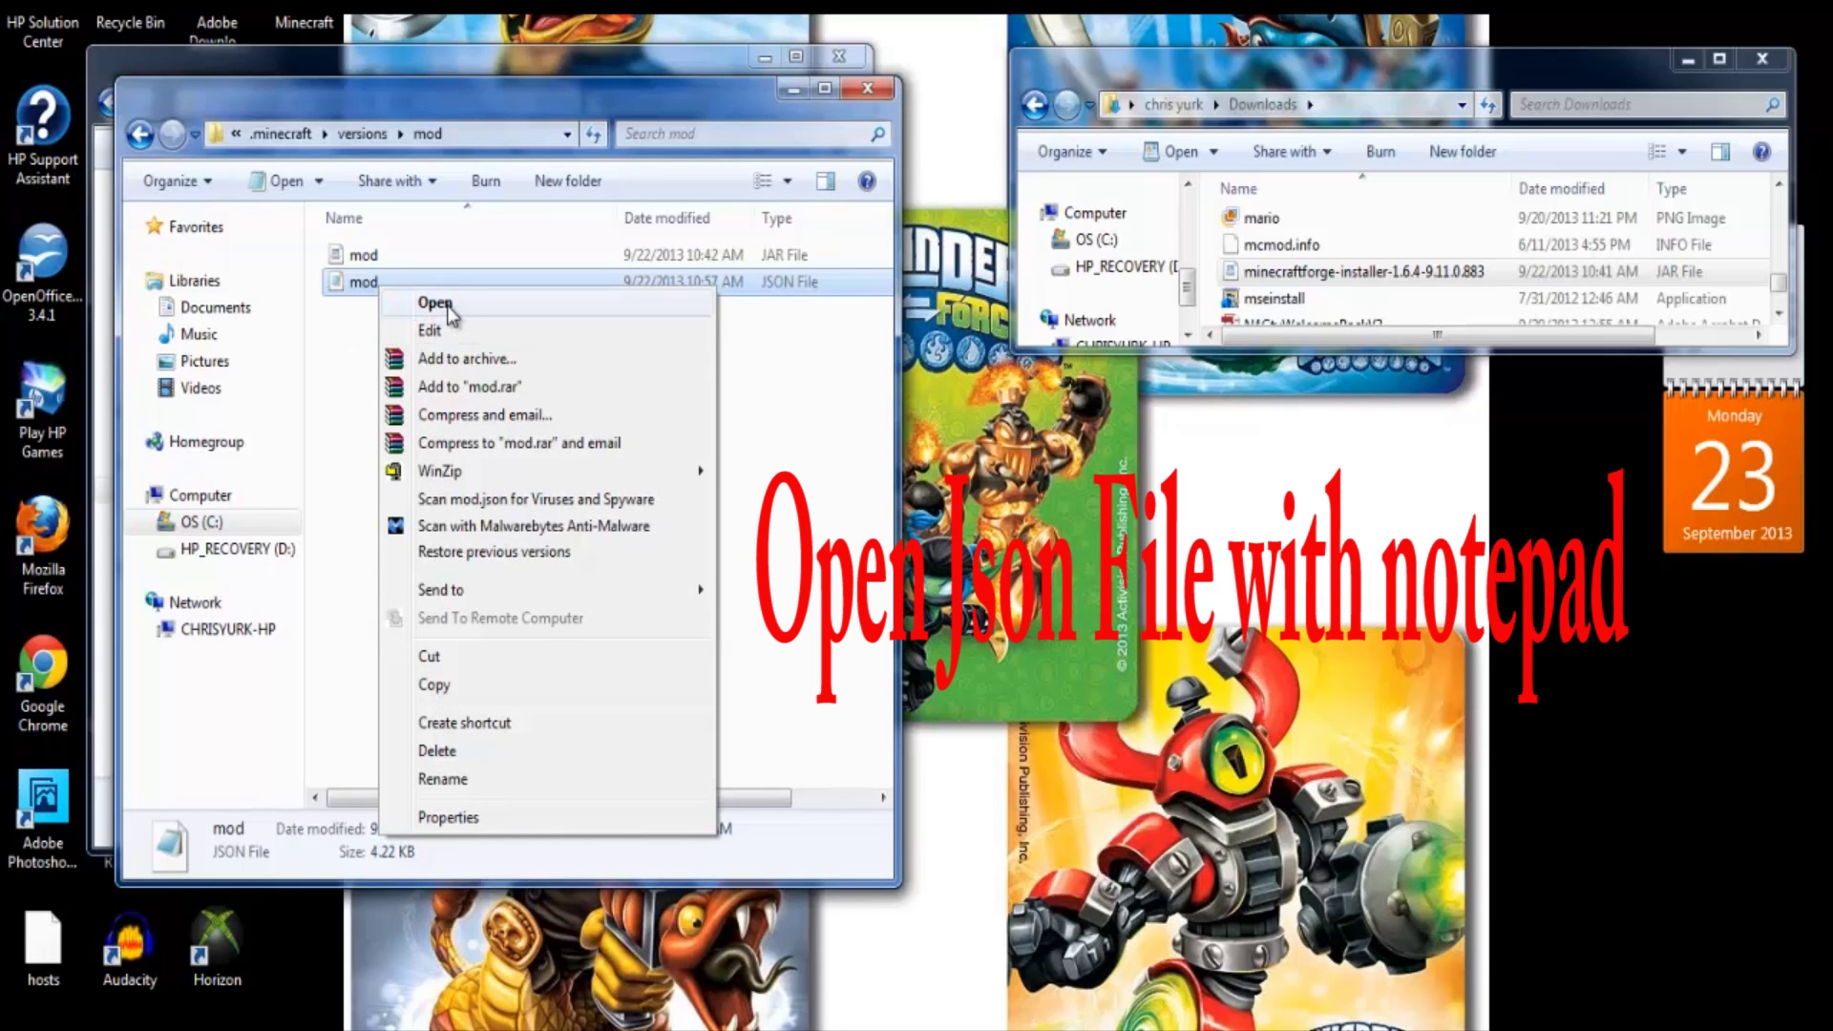
pyautogui.click(435, 303)
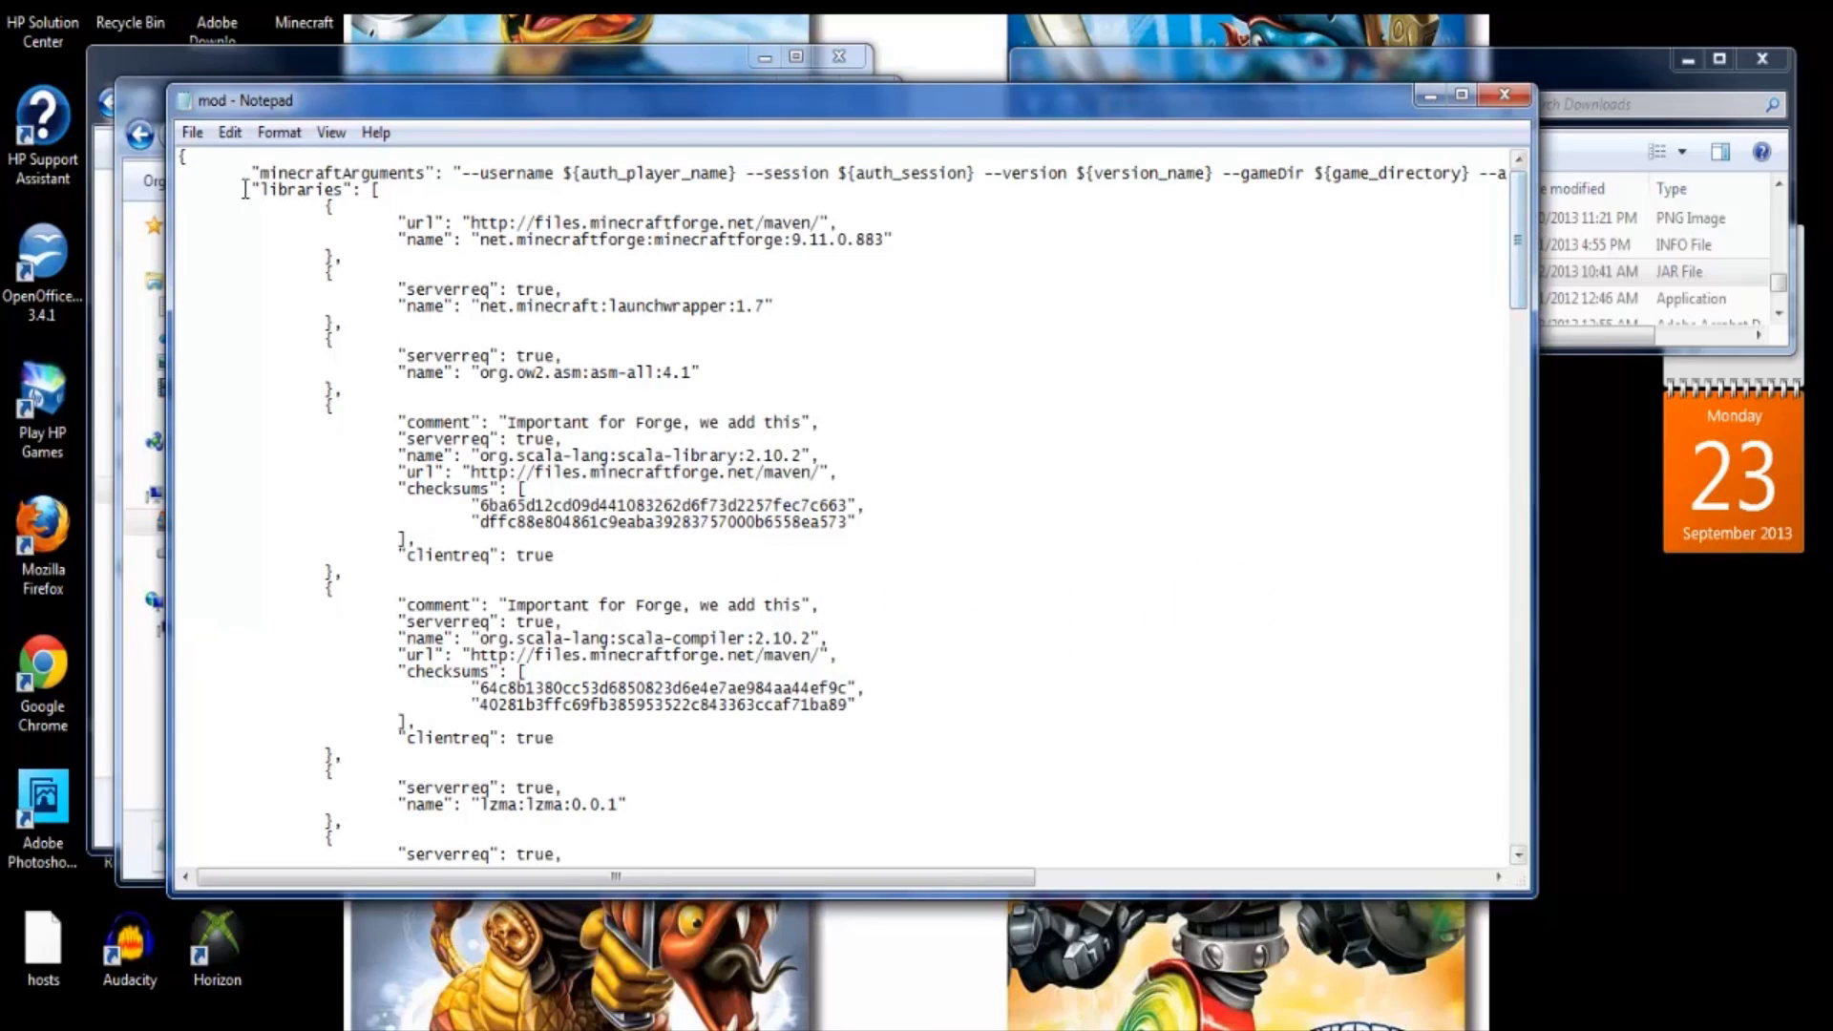
# Step: Check that the JSON's last lines read "id": "mod" and save the file
pyautogui.moveTo(1517, 234); pyautogui.dragTo(1519, 777)
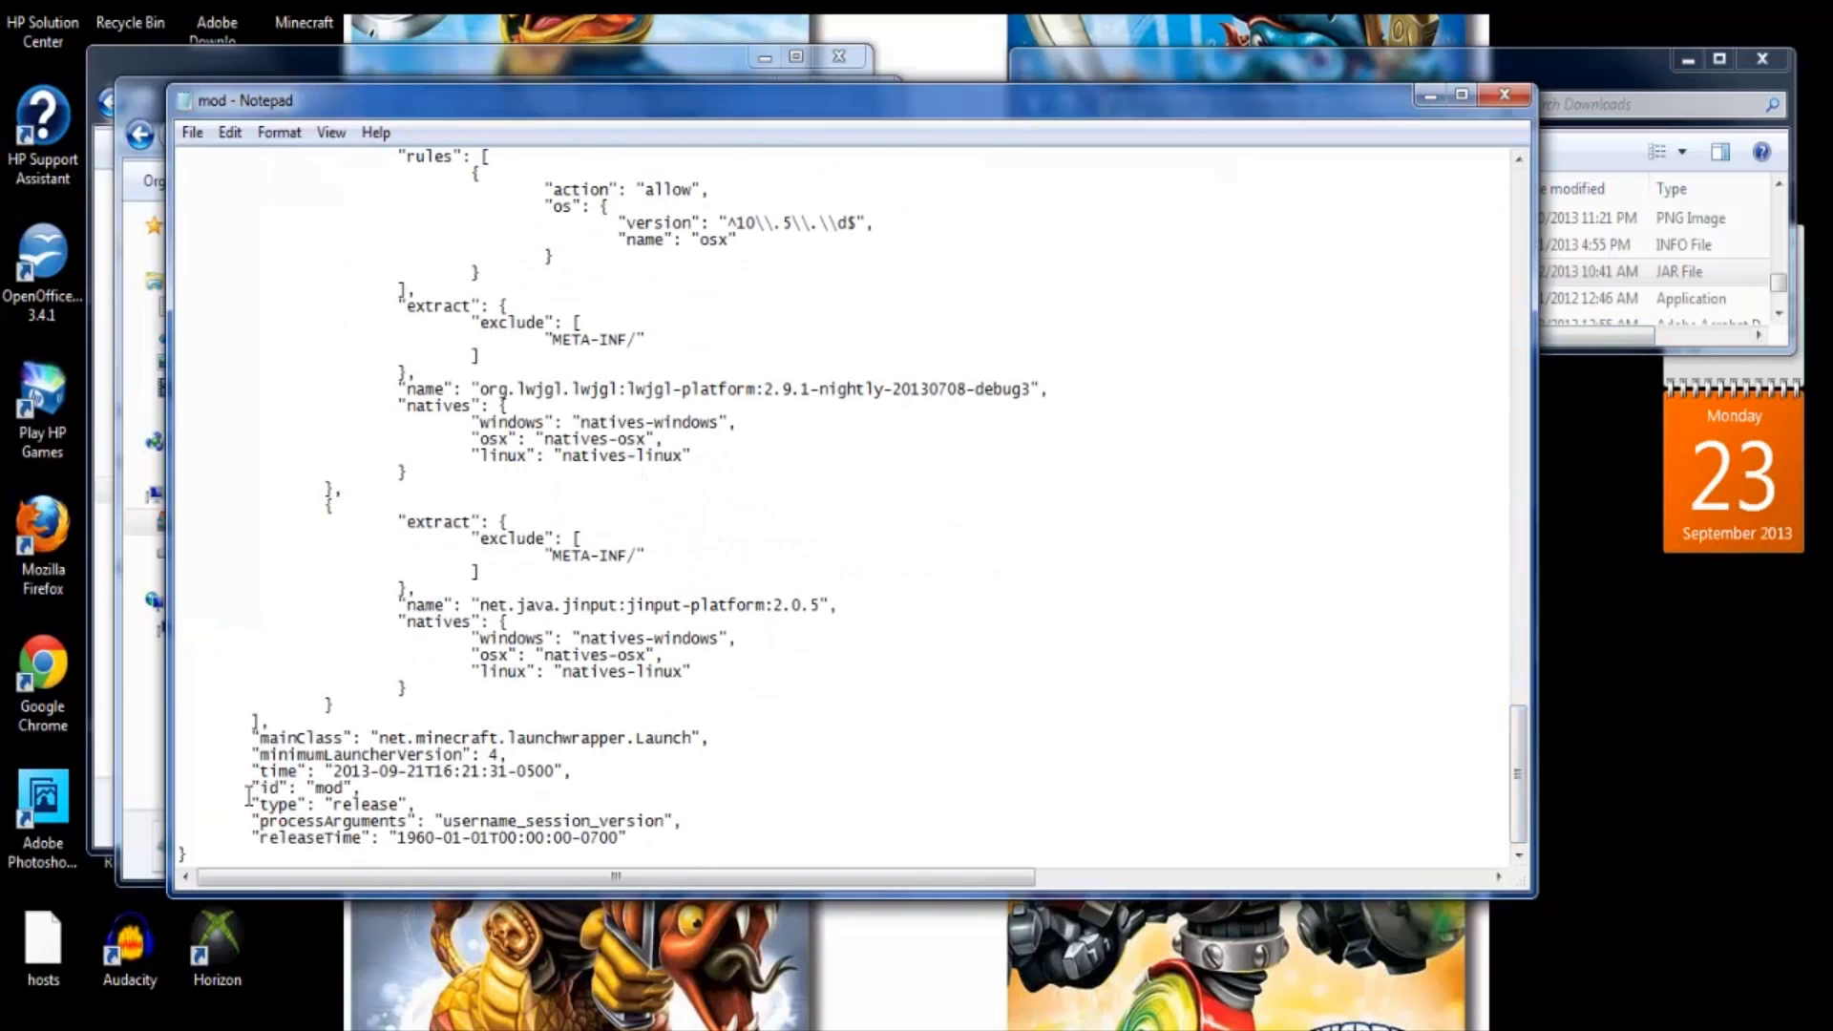
pyautogui.moveTo(251, 786); pyautogui.dragTo(400, 788)
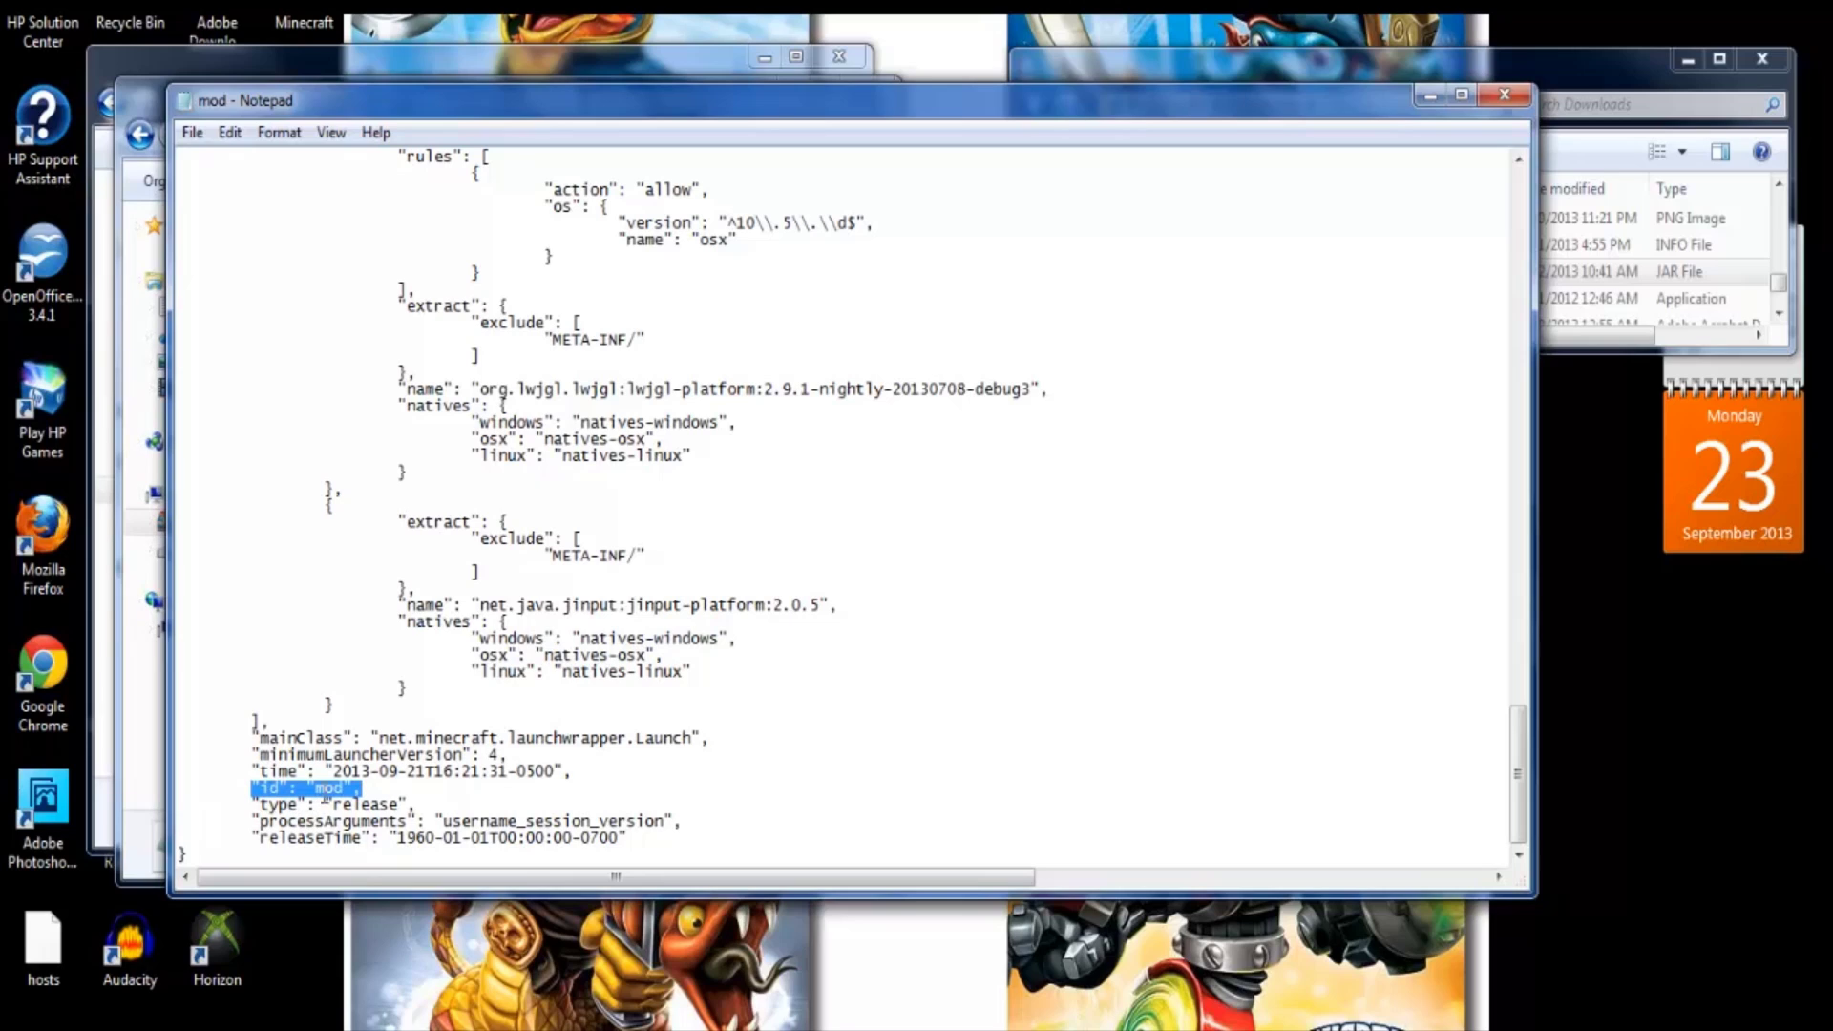
pyautogui.click(339, 783)
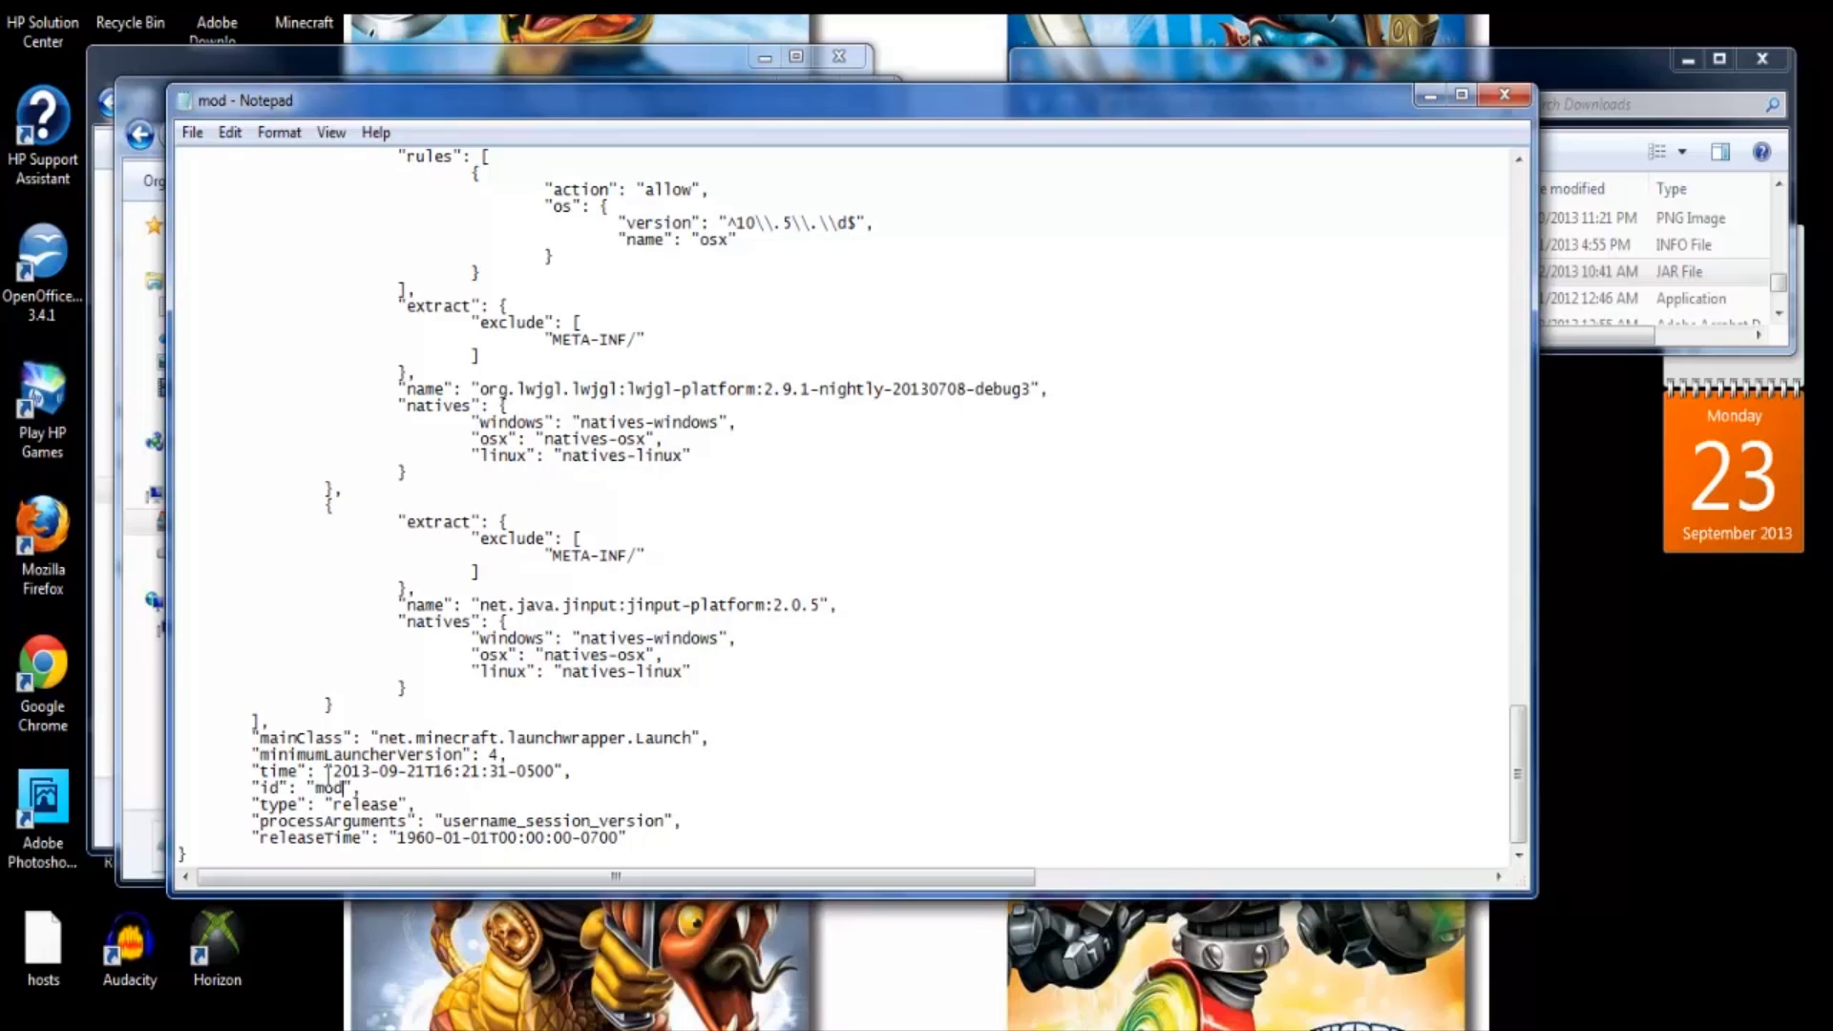
pyautogui.moveTo(247, 785); pyautogui.dragTo(418, 785)
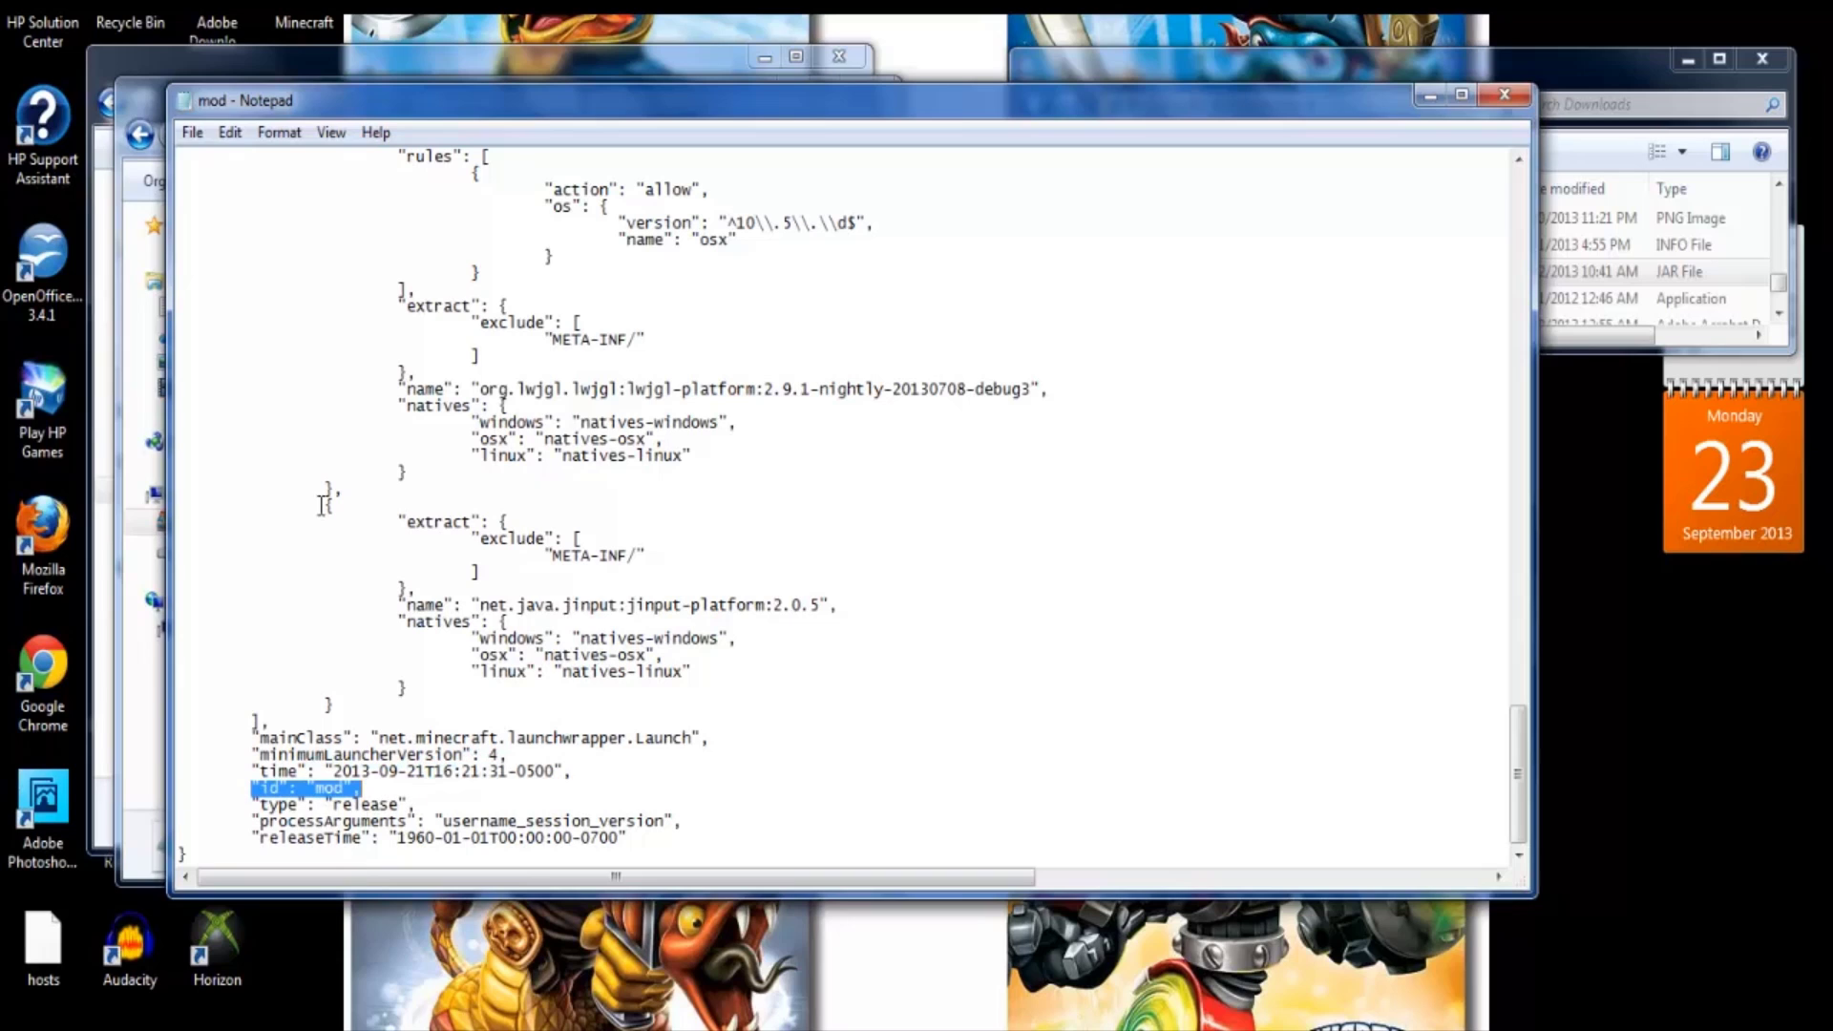
pyautogui.click(196, 132)
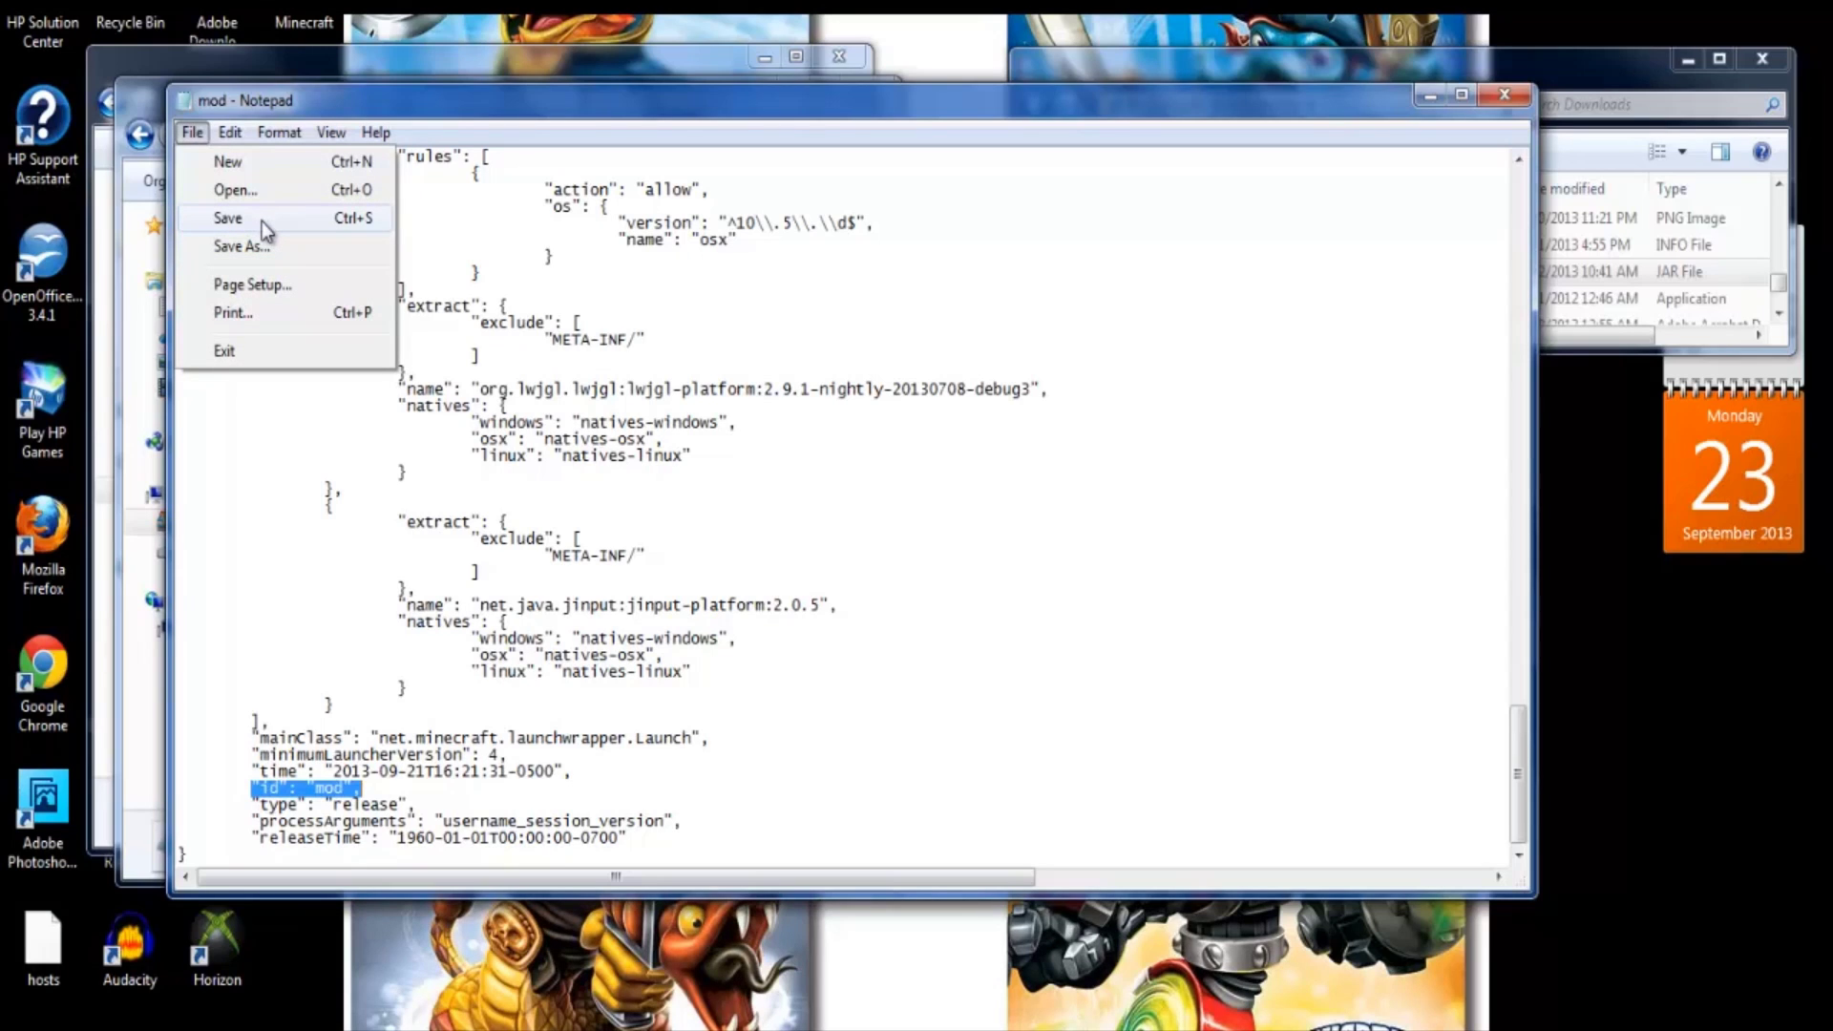
pyautogui.click(1277, 116)
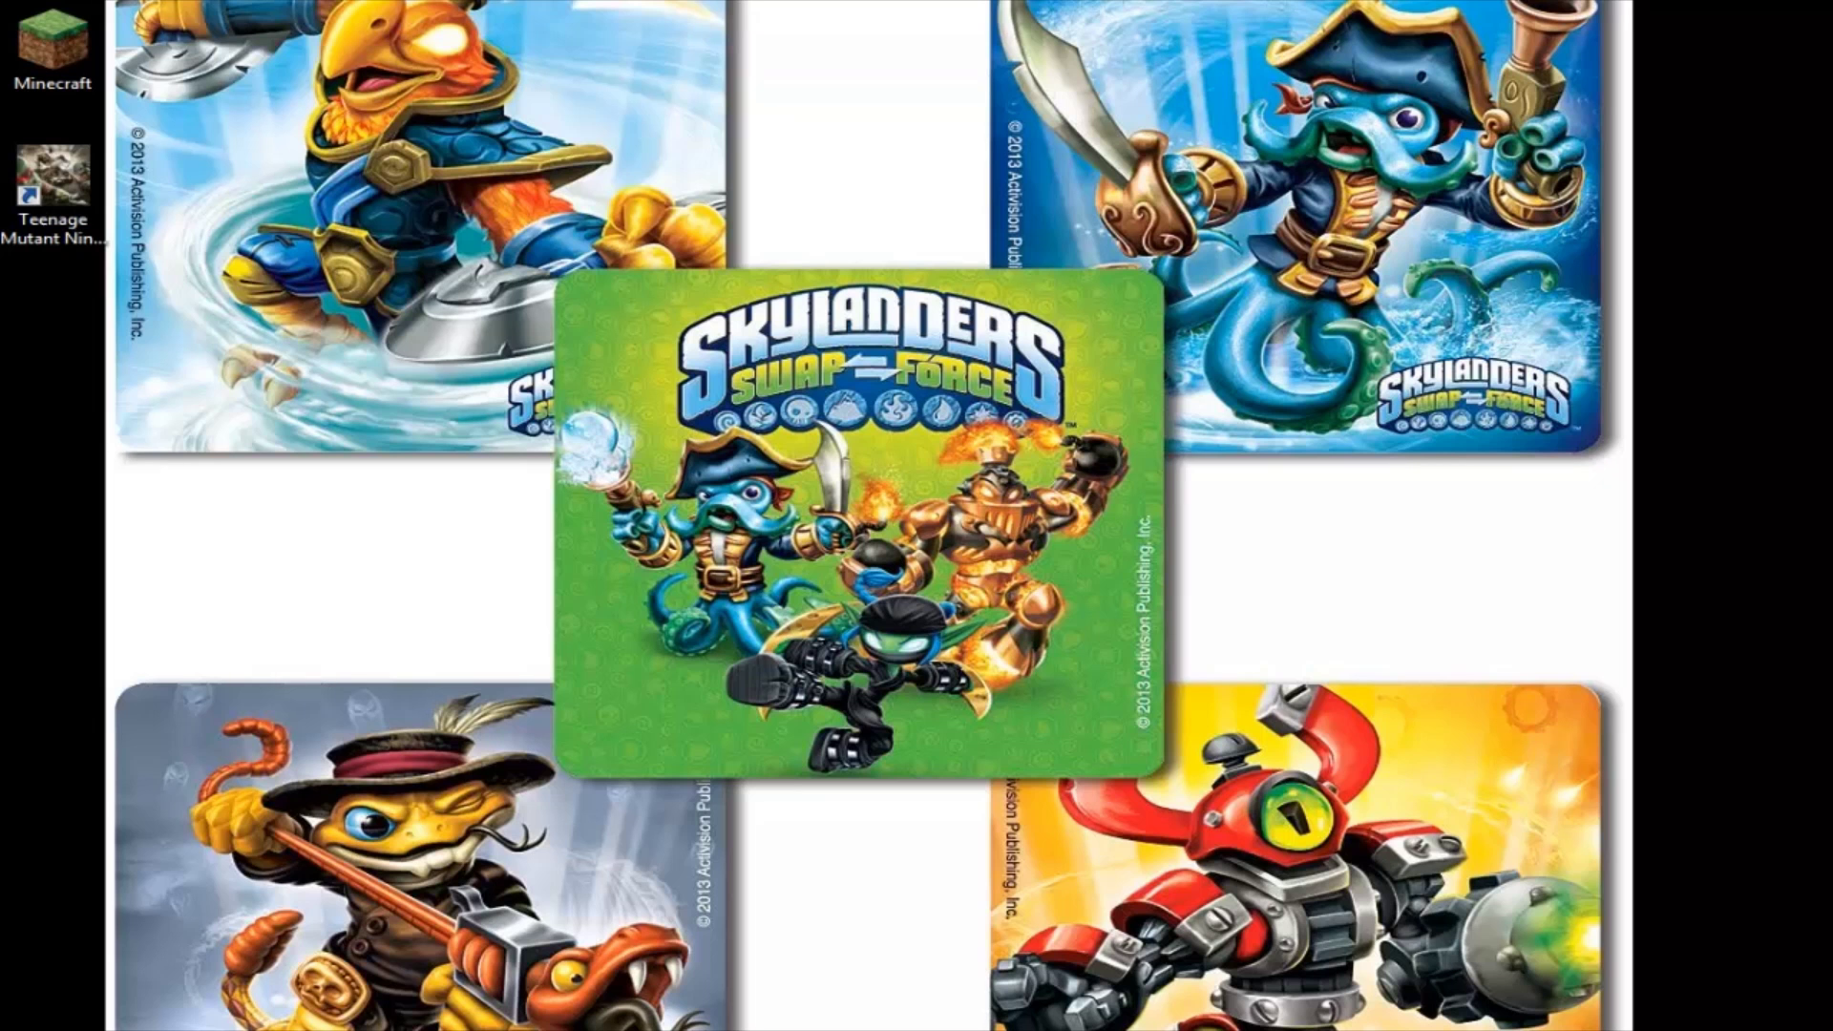
# Step: Create and save a new launcher profile using the release mod version
pyautogui.click(75, 44)
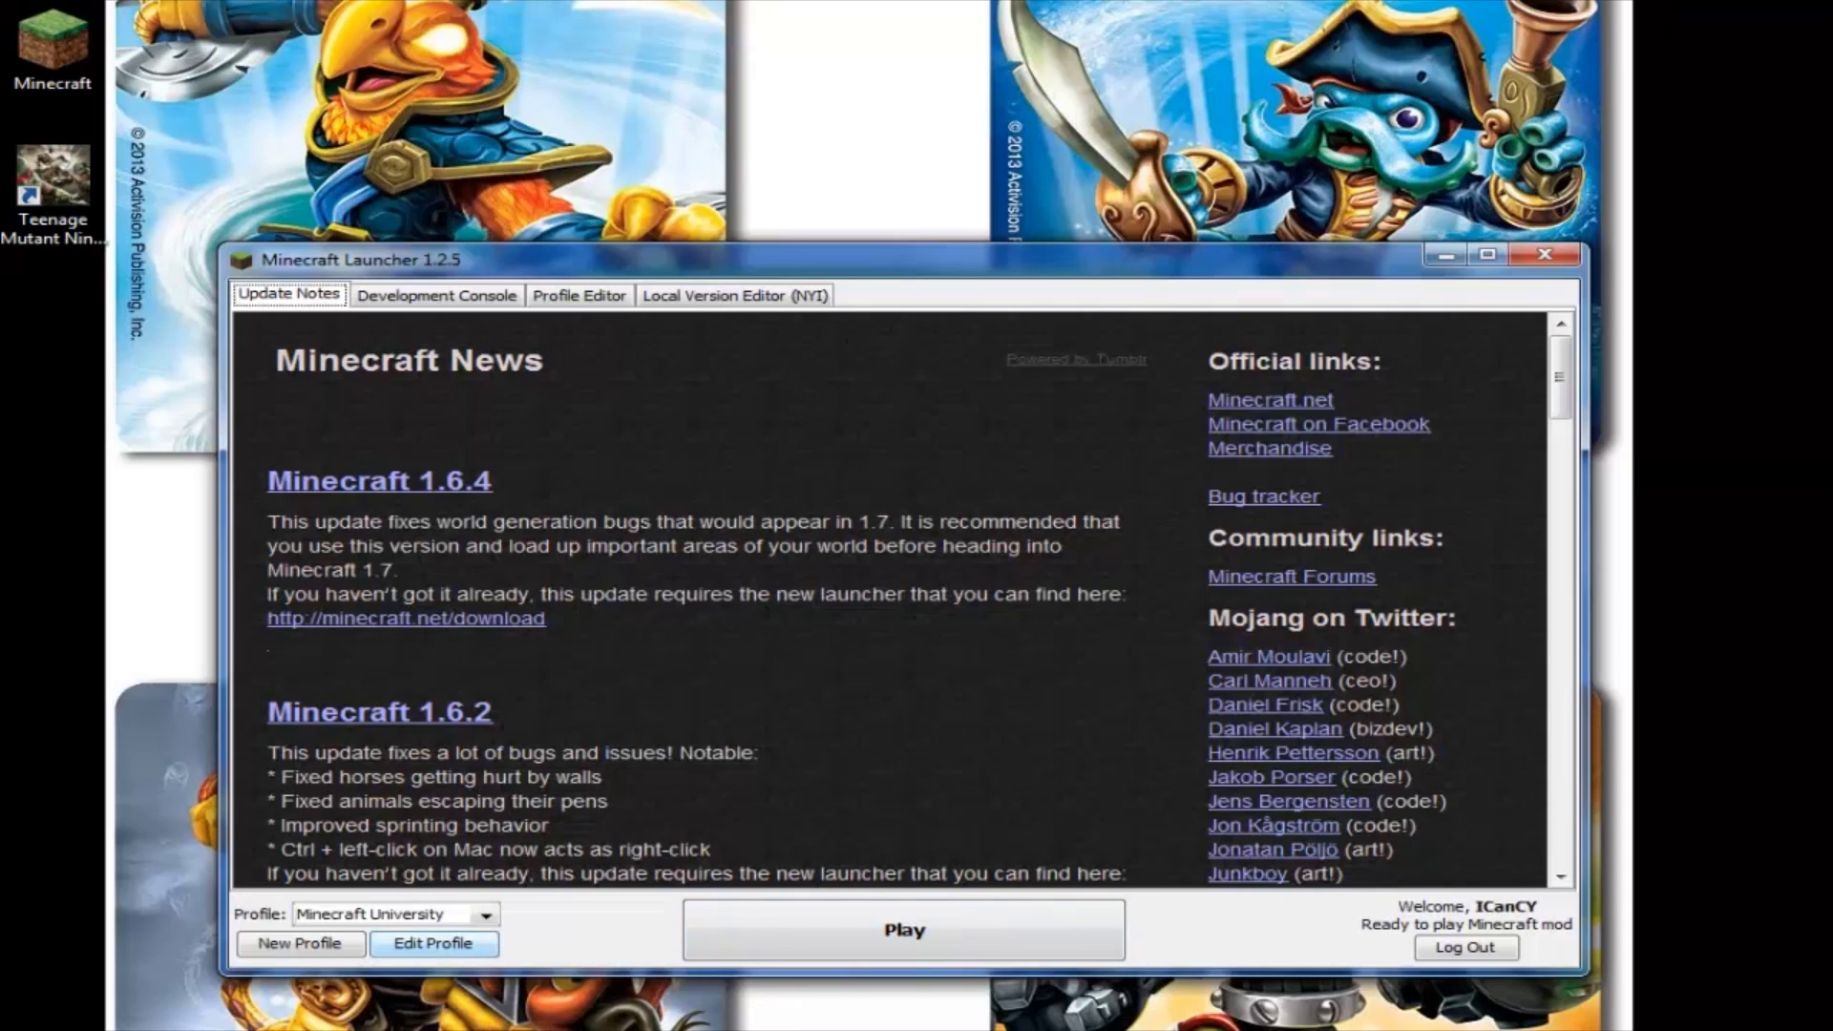
pyautogui.click(296, 949)
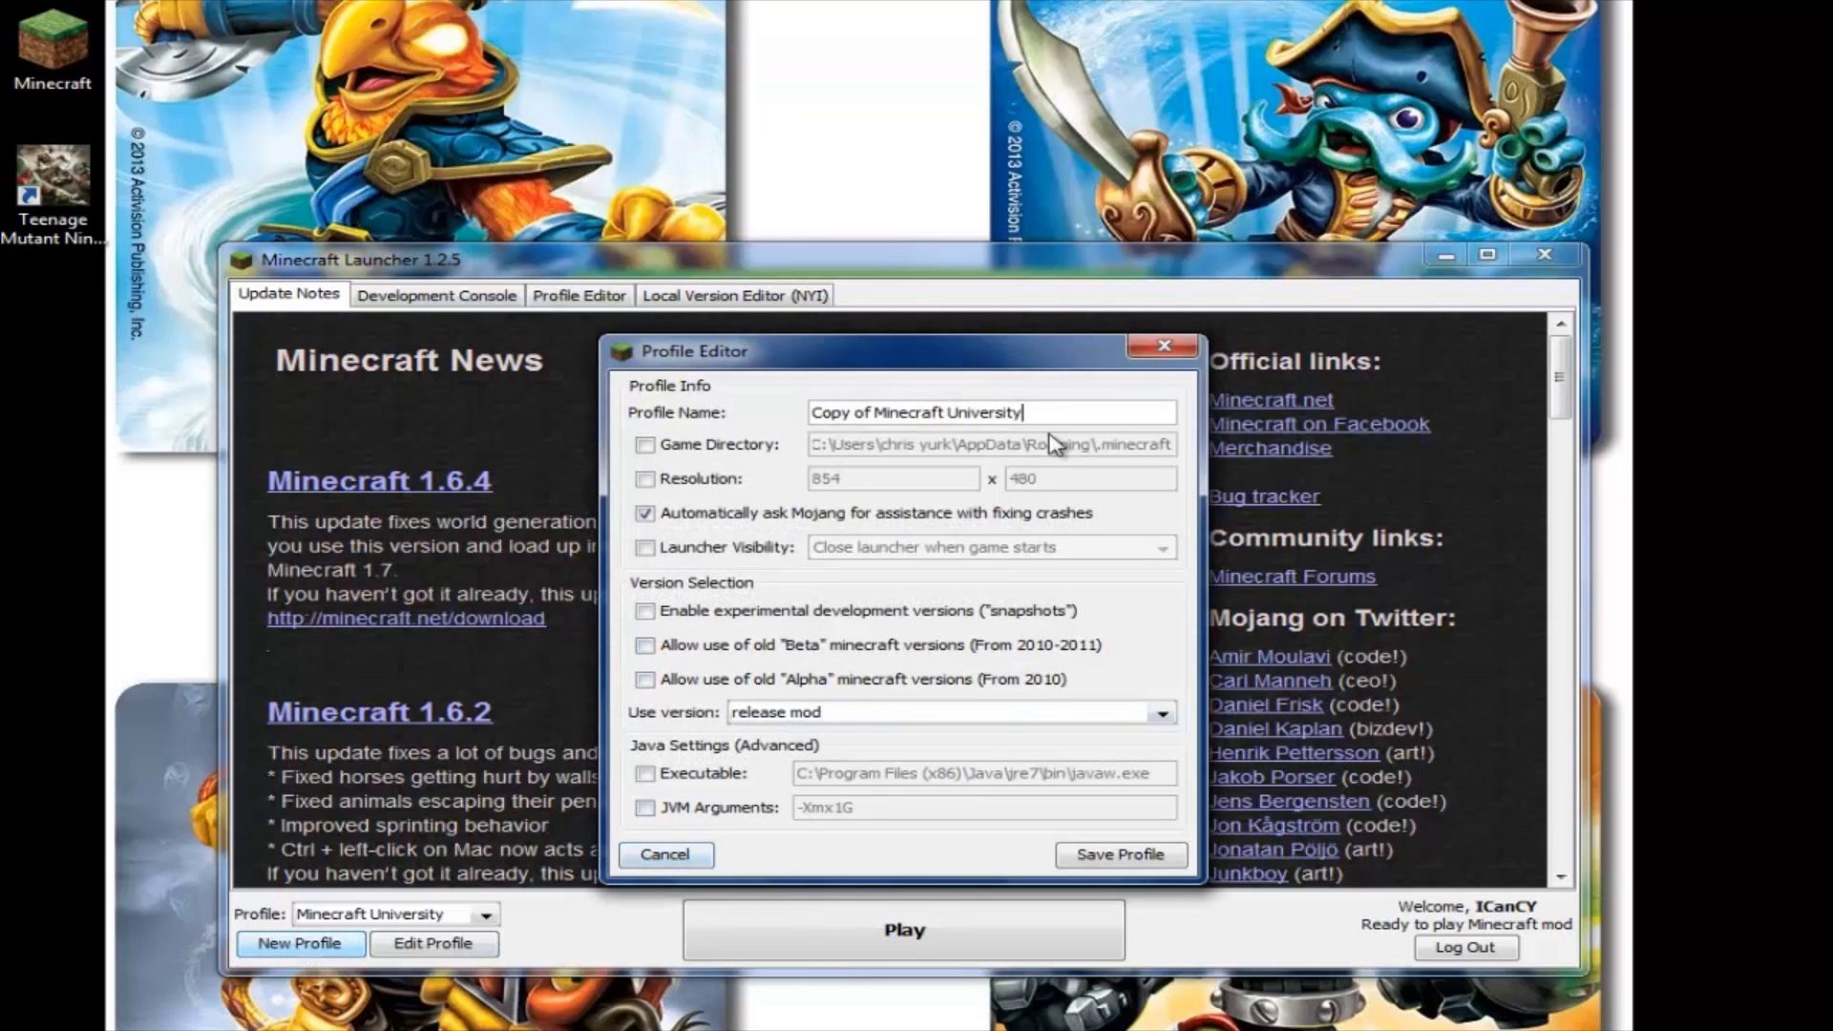
pyautogui.moveTo(1053, 414); pyautogui.dragTo(888, 414)
pyautogui.keyDown('shift'); pyautogui.click(827, 414); pyautogui.keyUp('shift')
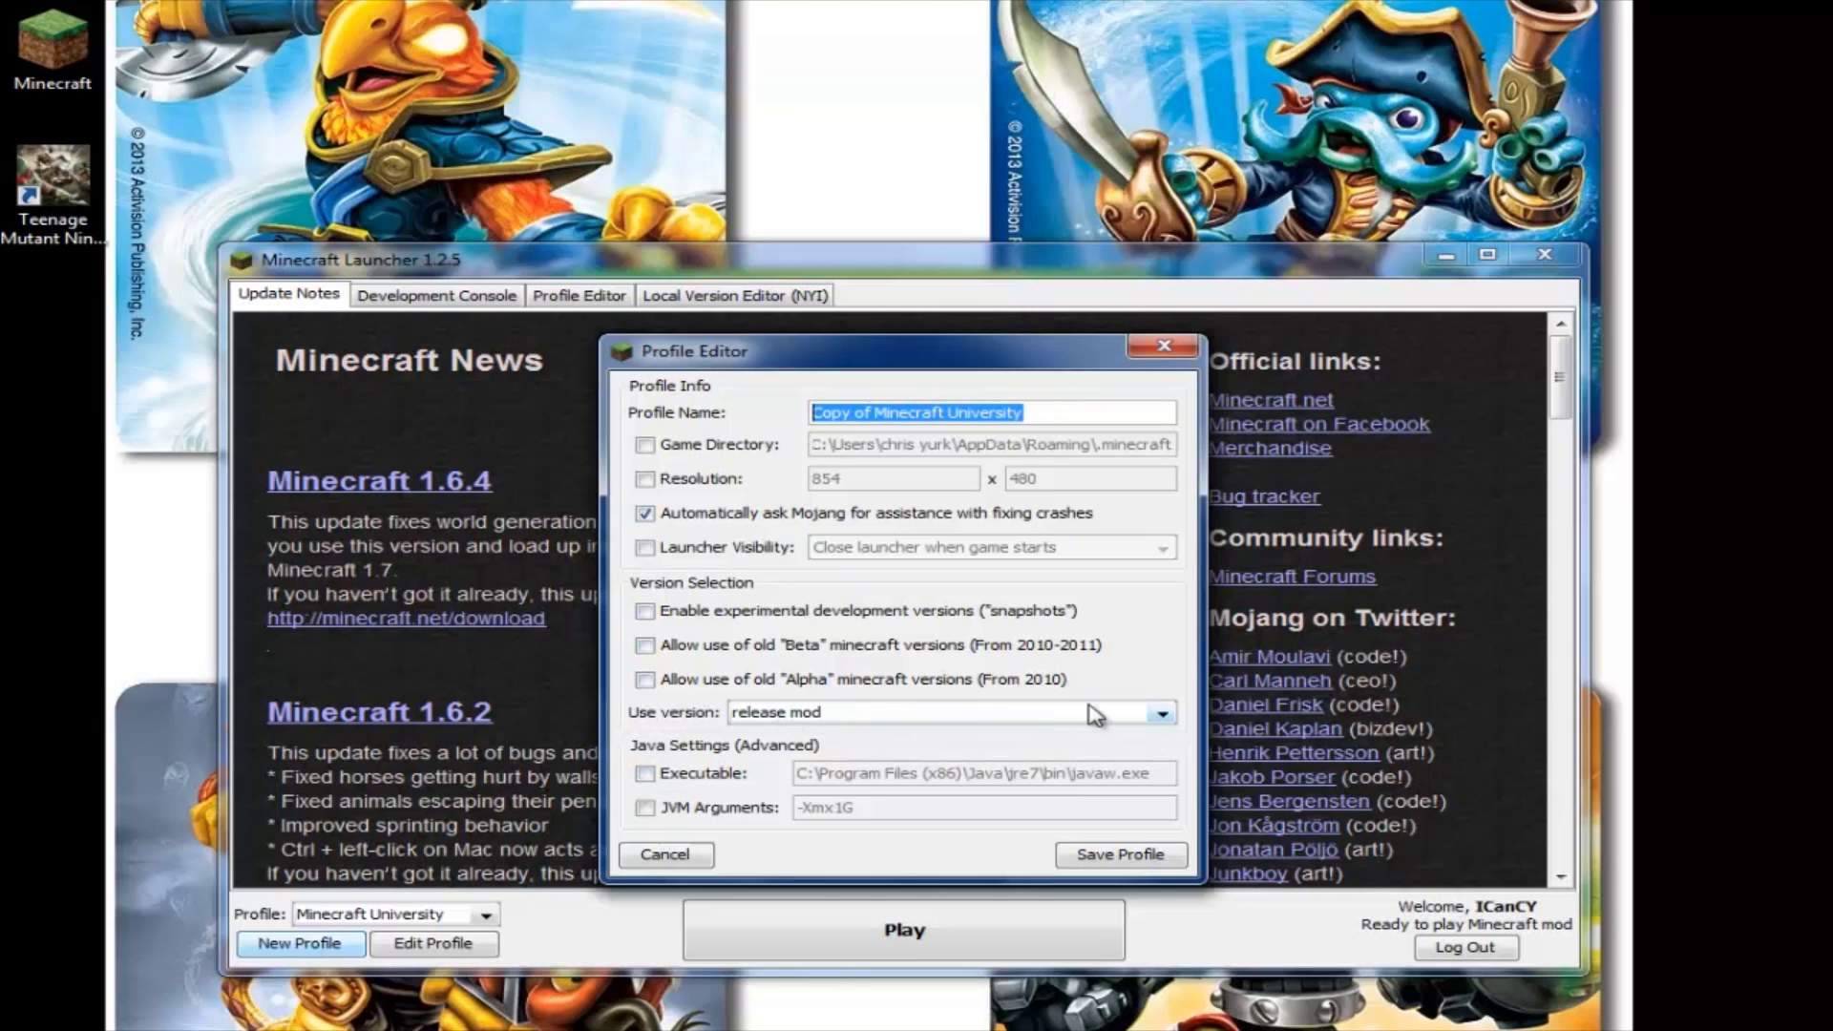
pyautogui.click(1161, 714)
pyautogui.moveTo(1173, 832)
pyautogui.mouseDown()
pyautogui.moveTo(1170, 763)
pyautogui.moveTo(1169, 850)
pyautogui.mouseUp()
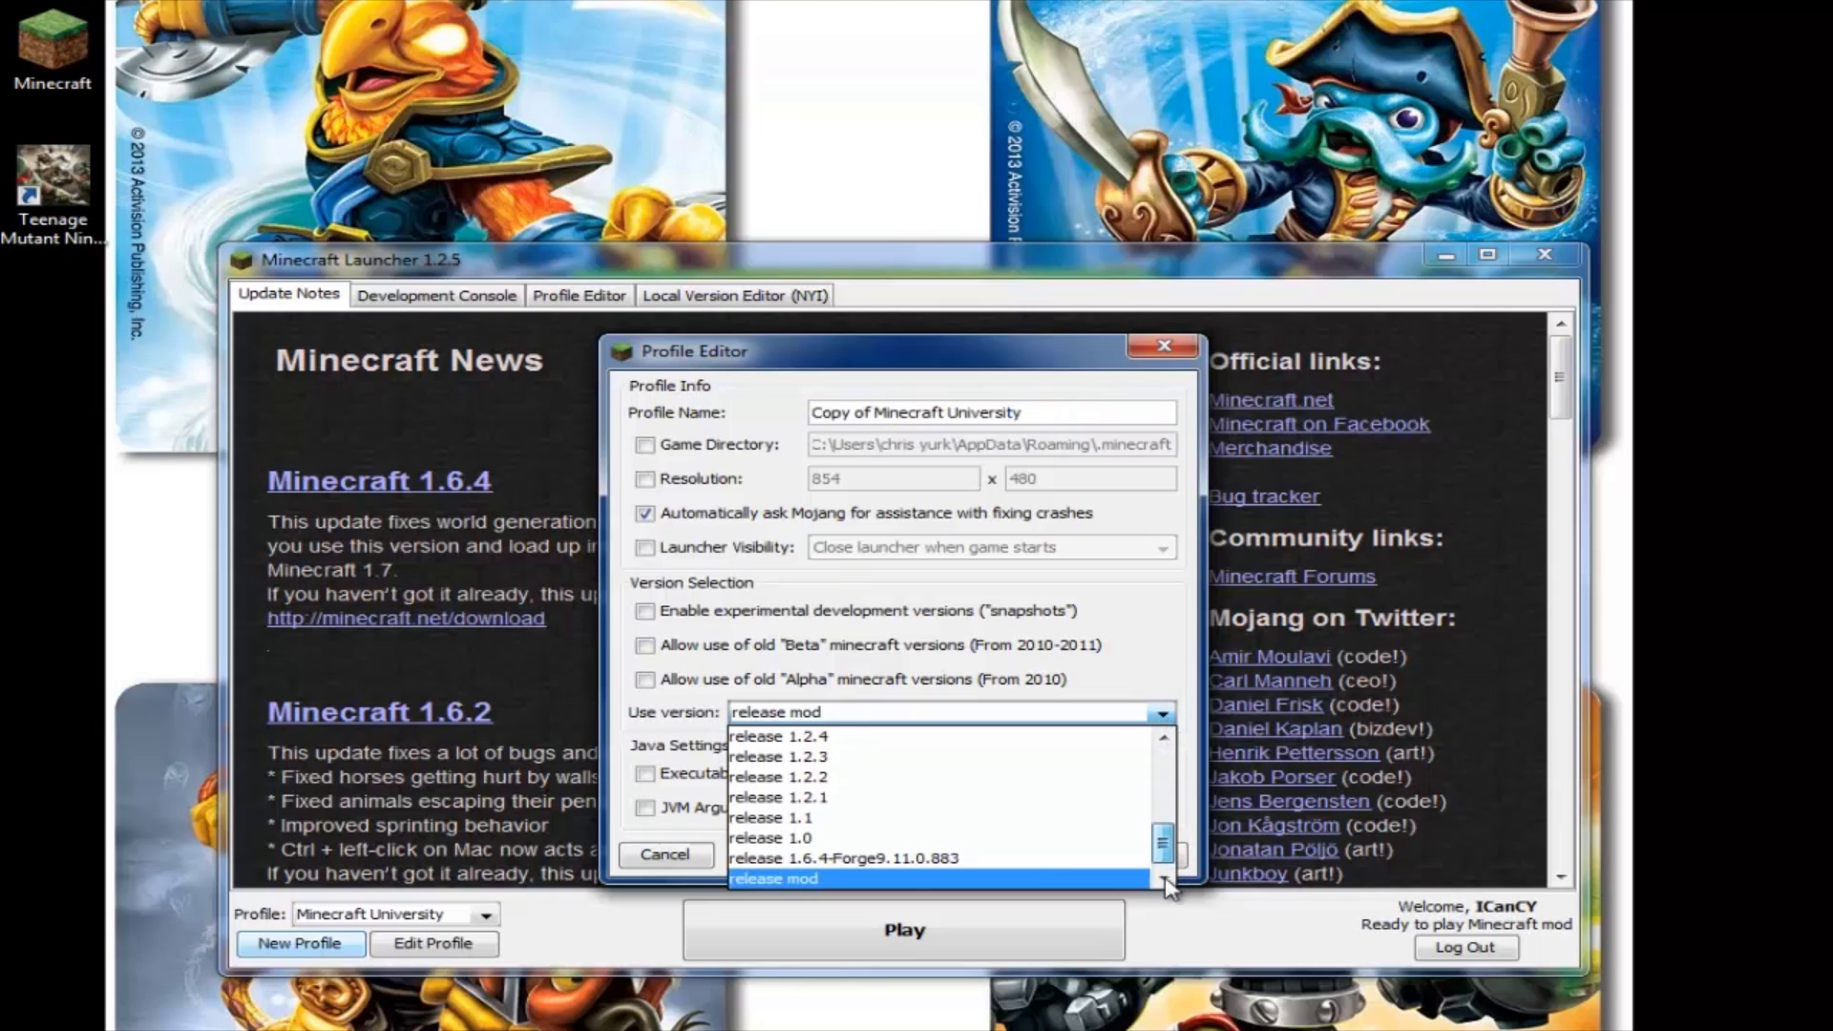
pyautogui.click(788, 879)
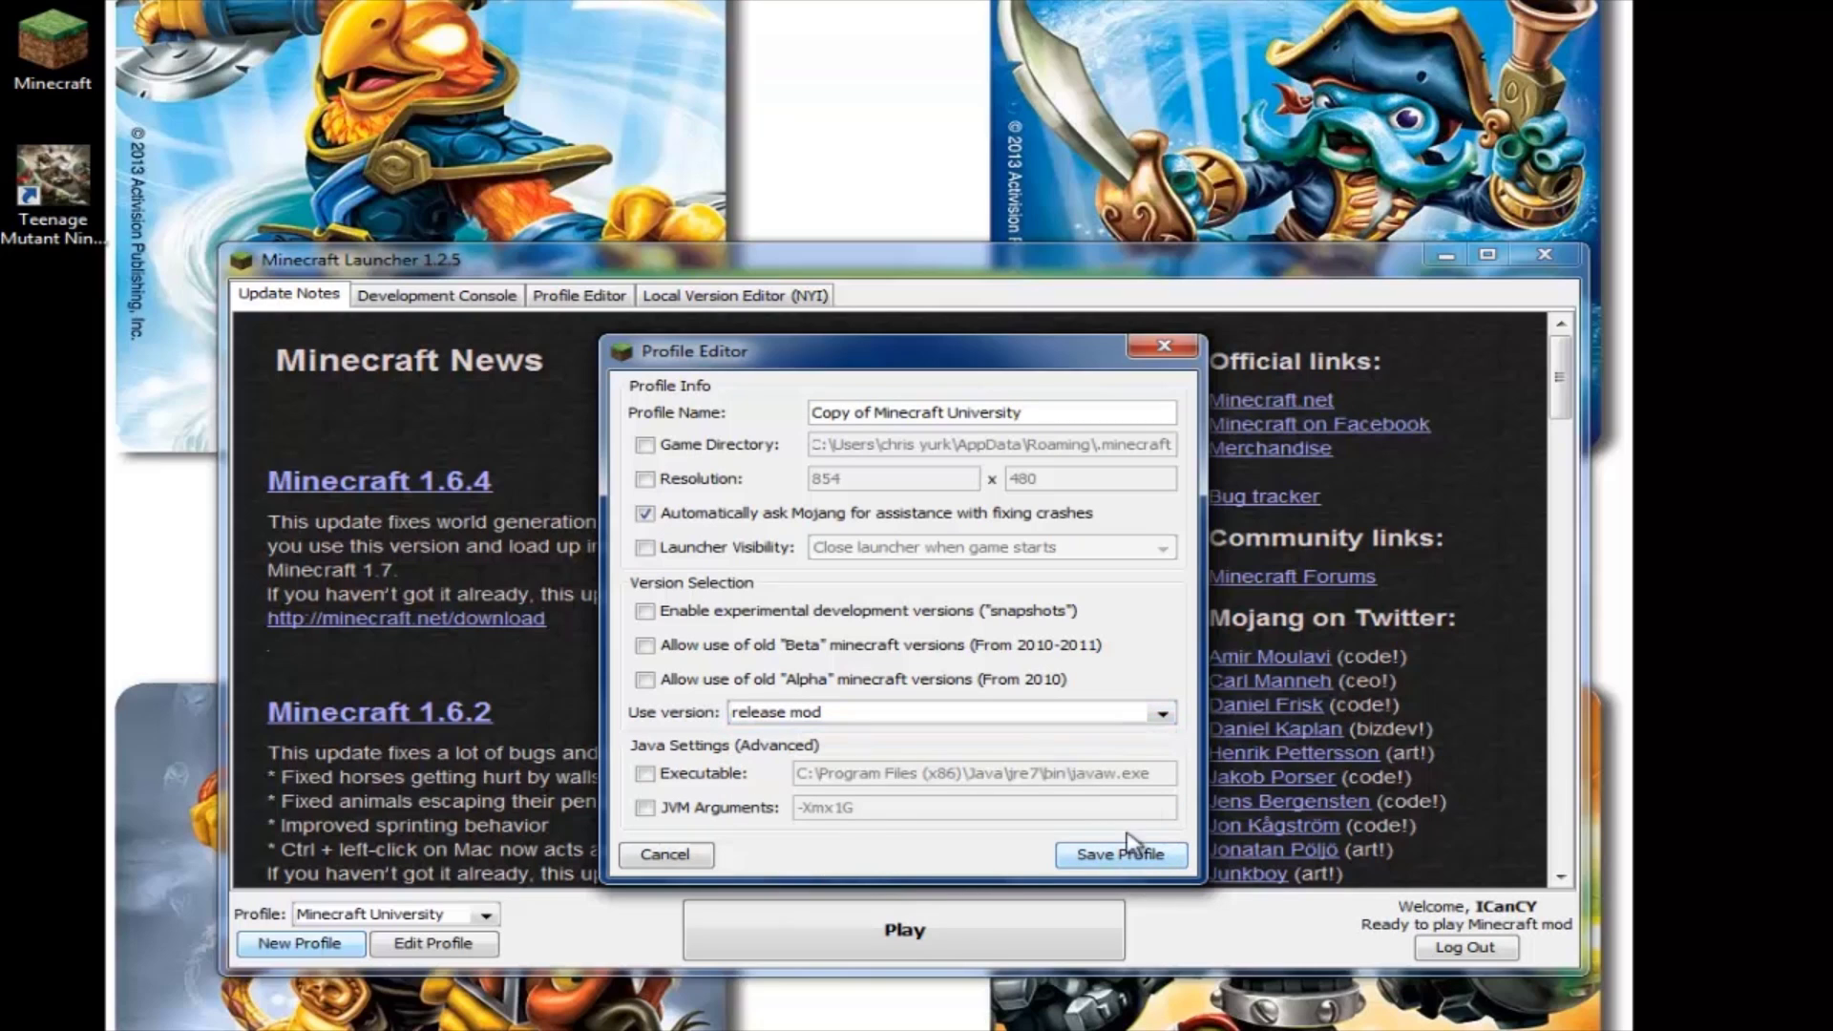
pyautogui.click(1164, 348)
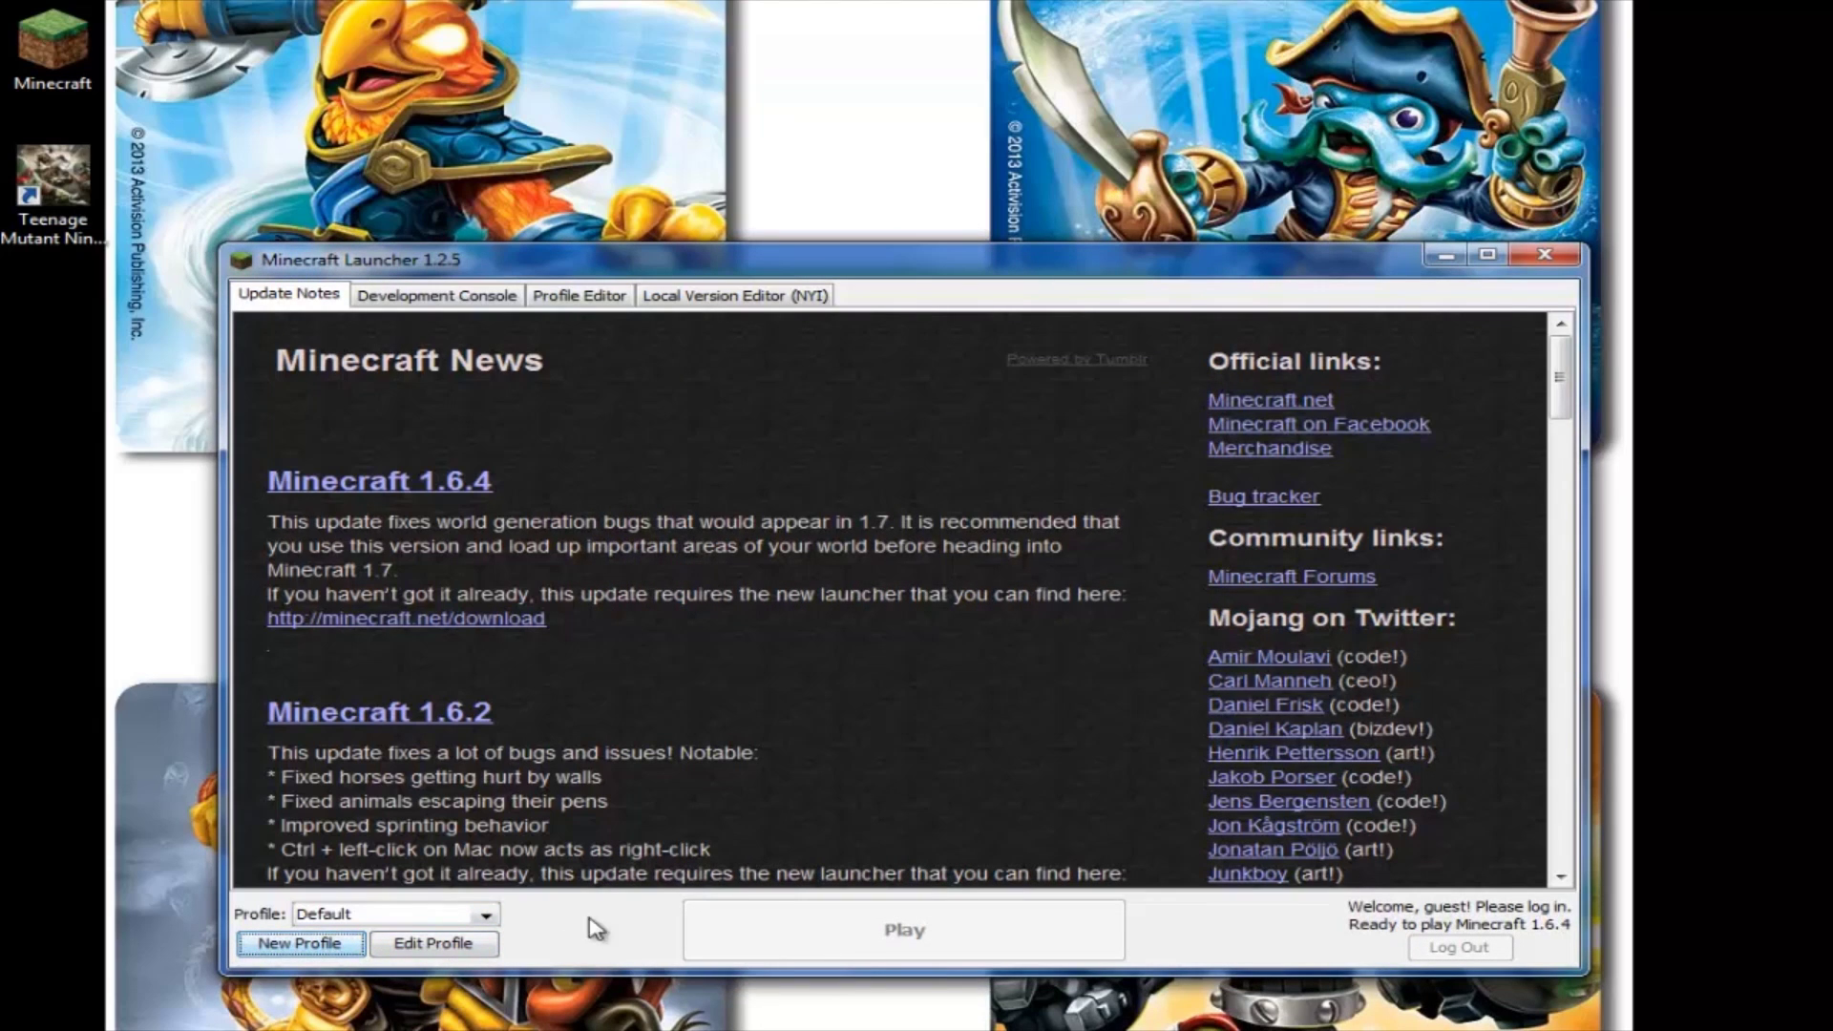
# Step: Select the Minecraft University profile and launch the game
pyautogui.click(487, 917)
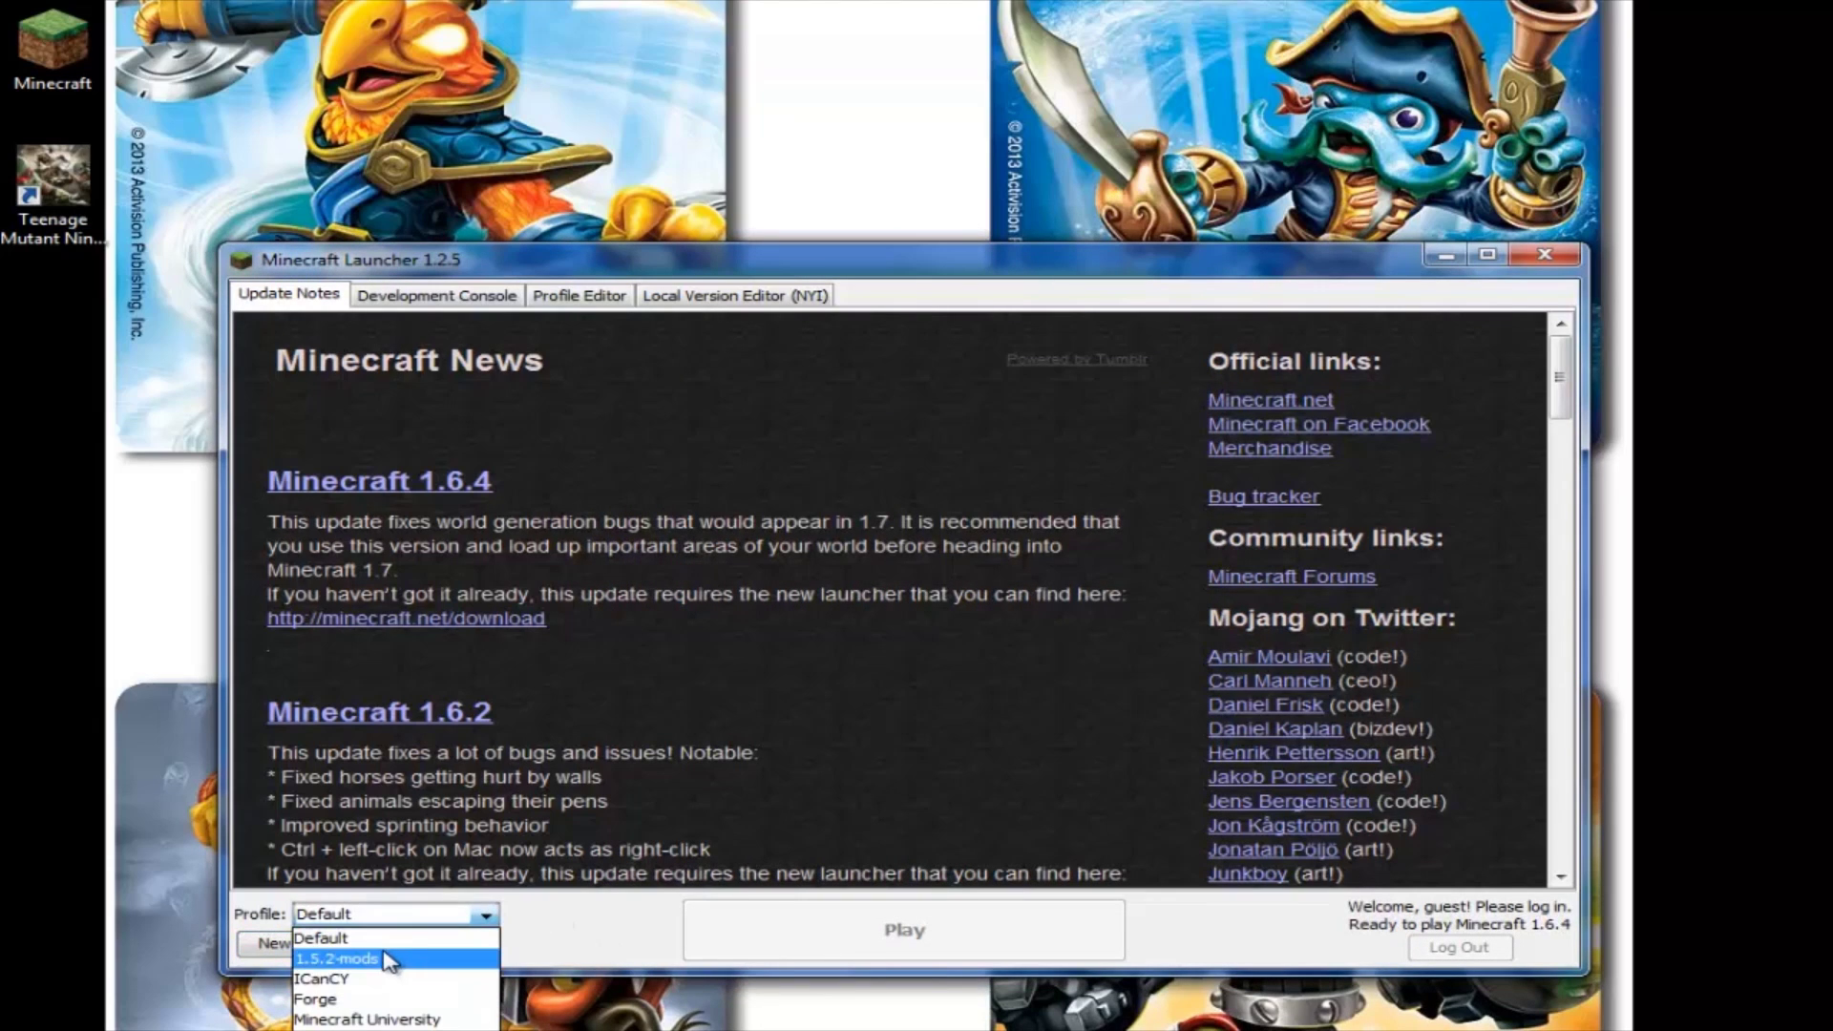
pyautogui.click(370, 1019)
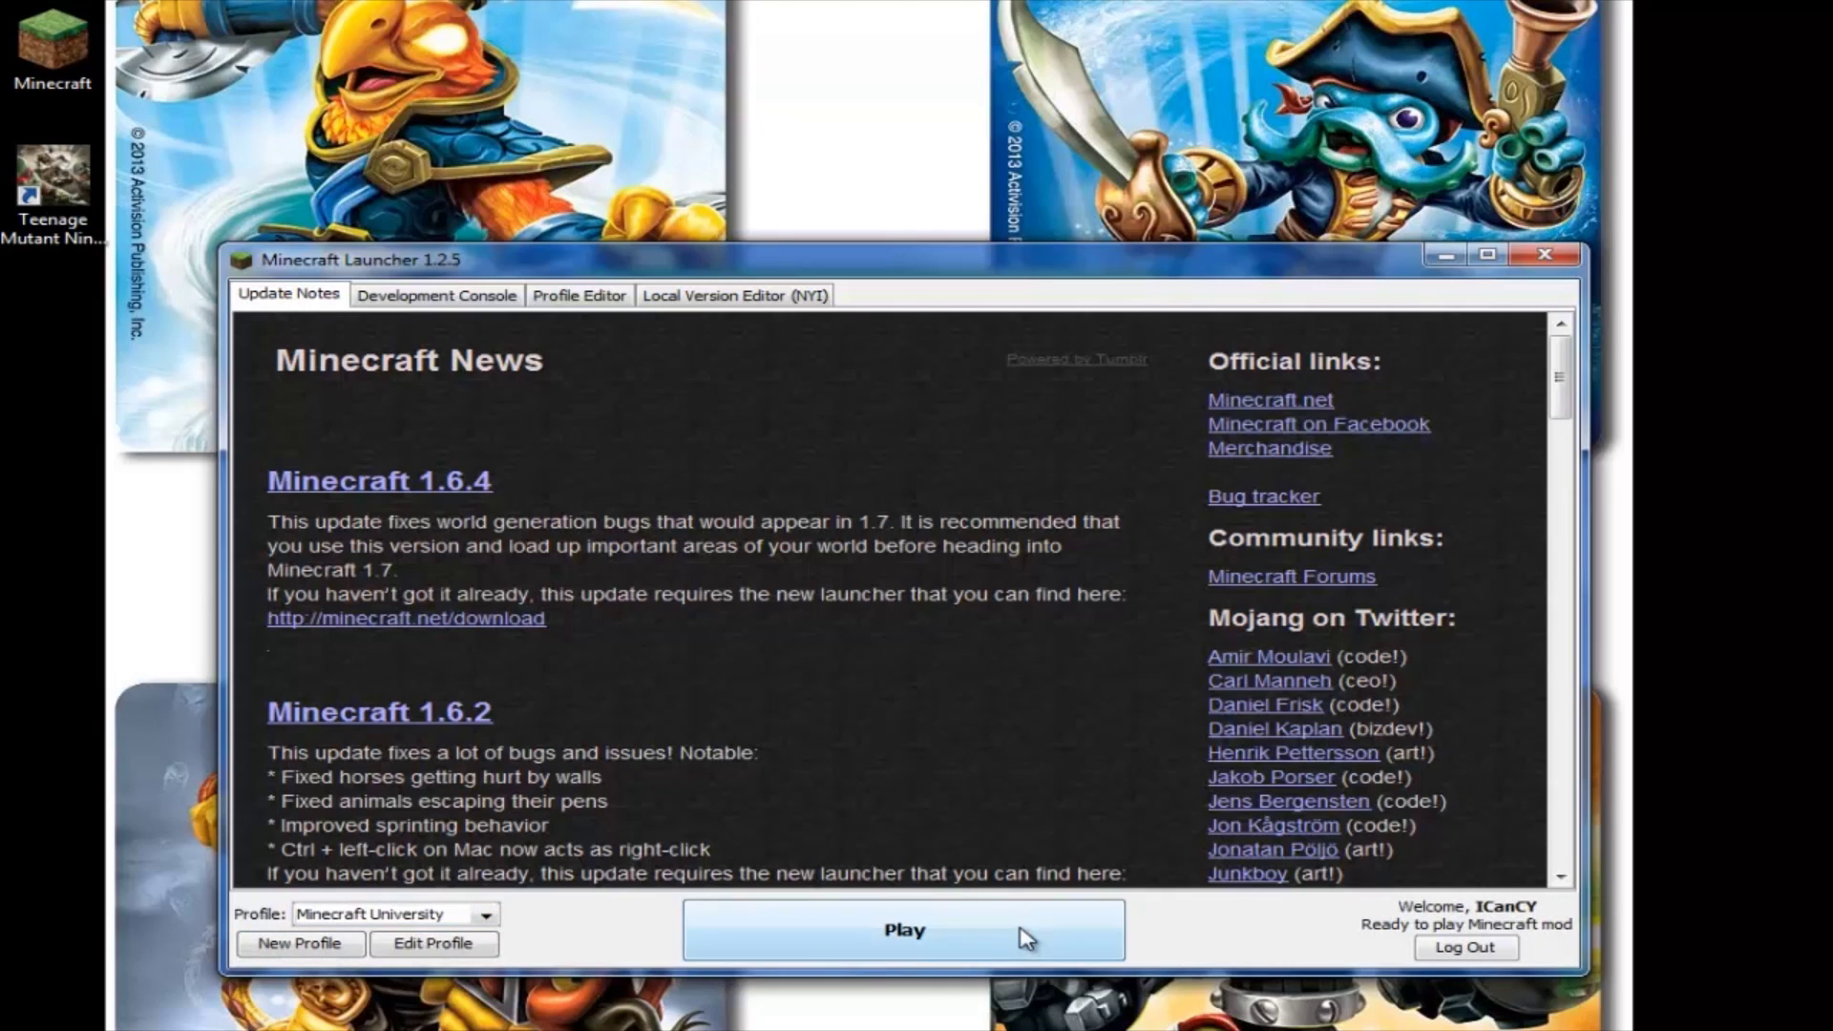
pyautogui.click(915, 941)
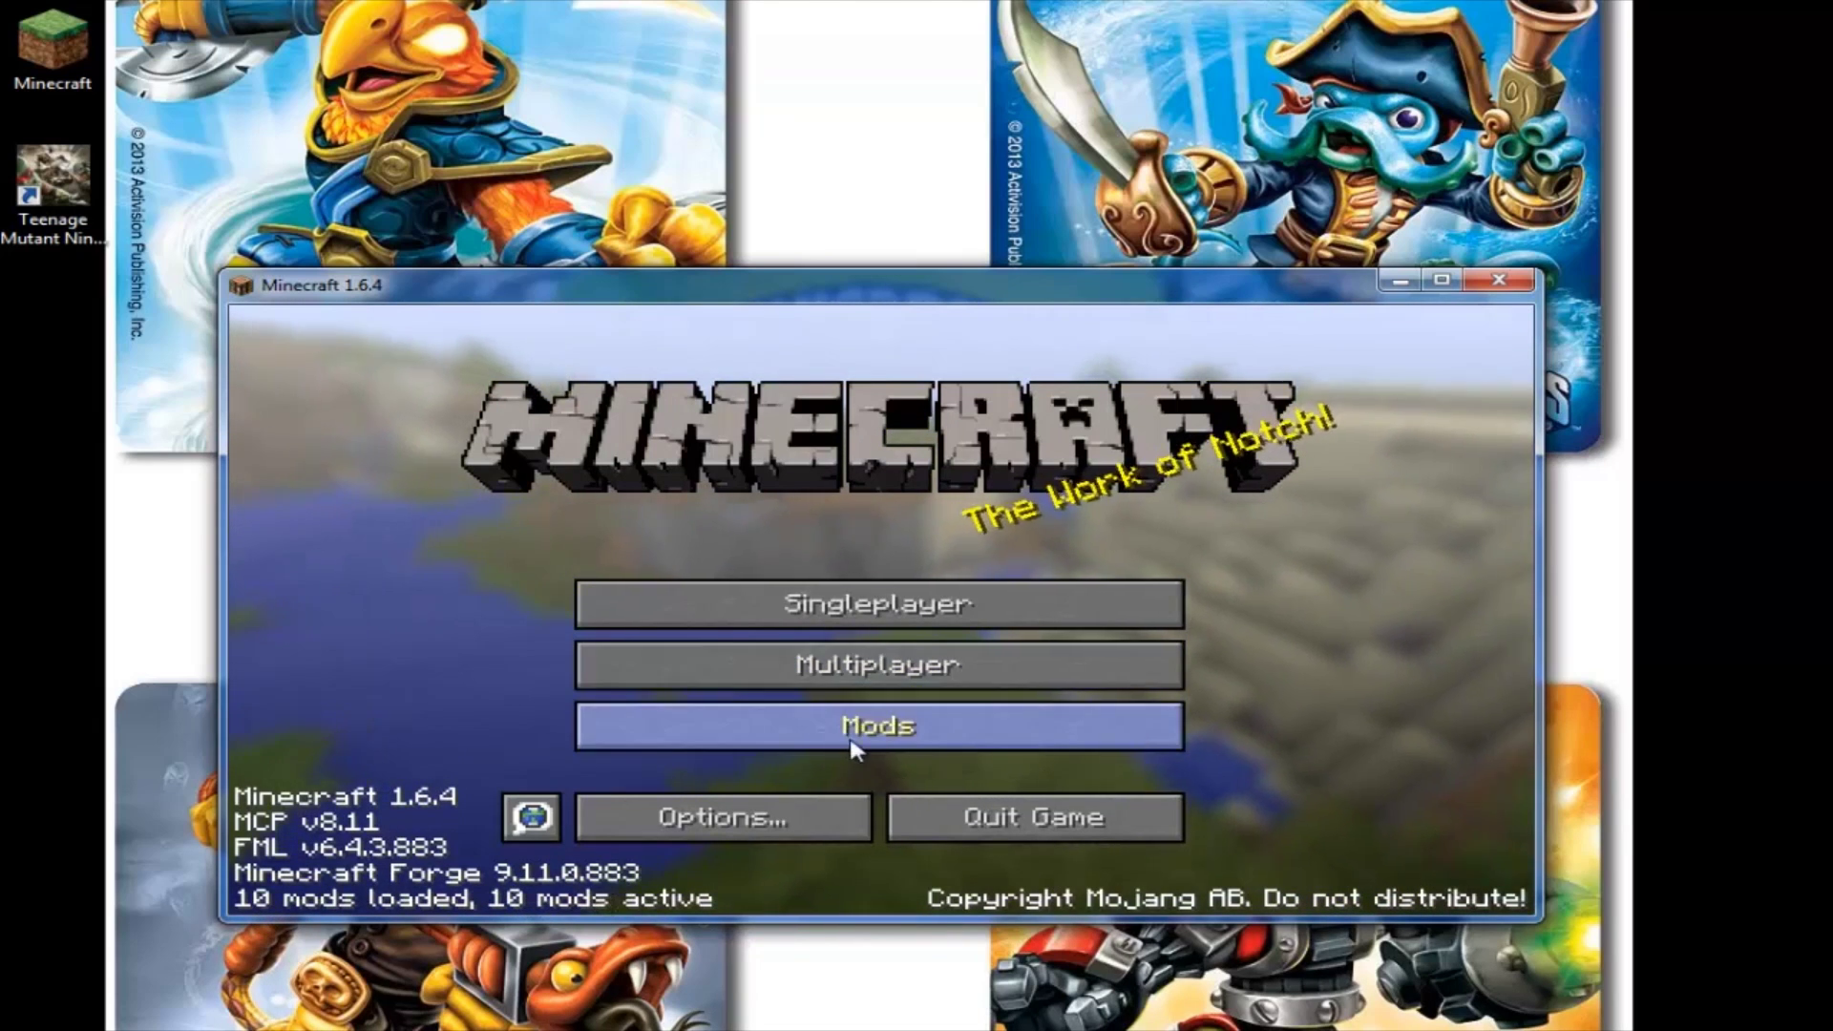
# Step: Scroll the Mod List to find Minecraft Forge 9.11.0.883 and Forge Mod Loader, then close it
pyautogui.click(883, 731)
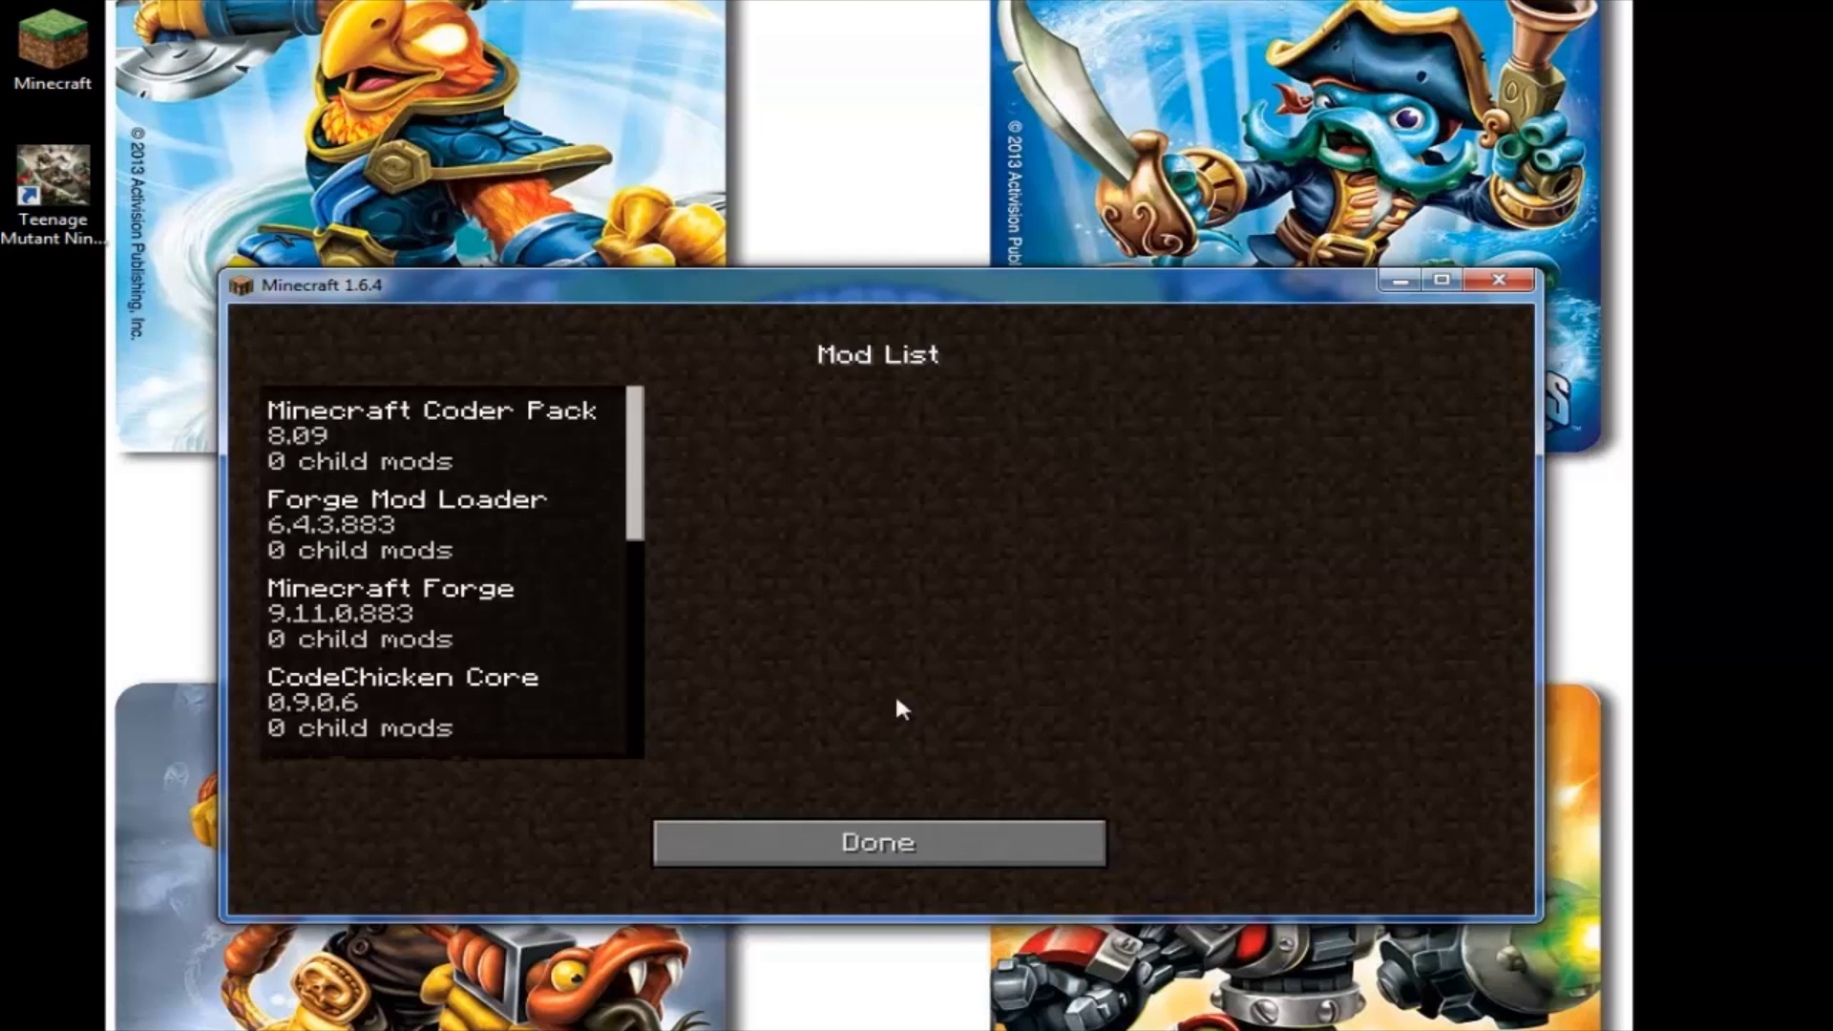
pyautogui.moveTo(637, 420); pyautogui.dragTo(630, 465)
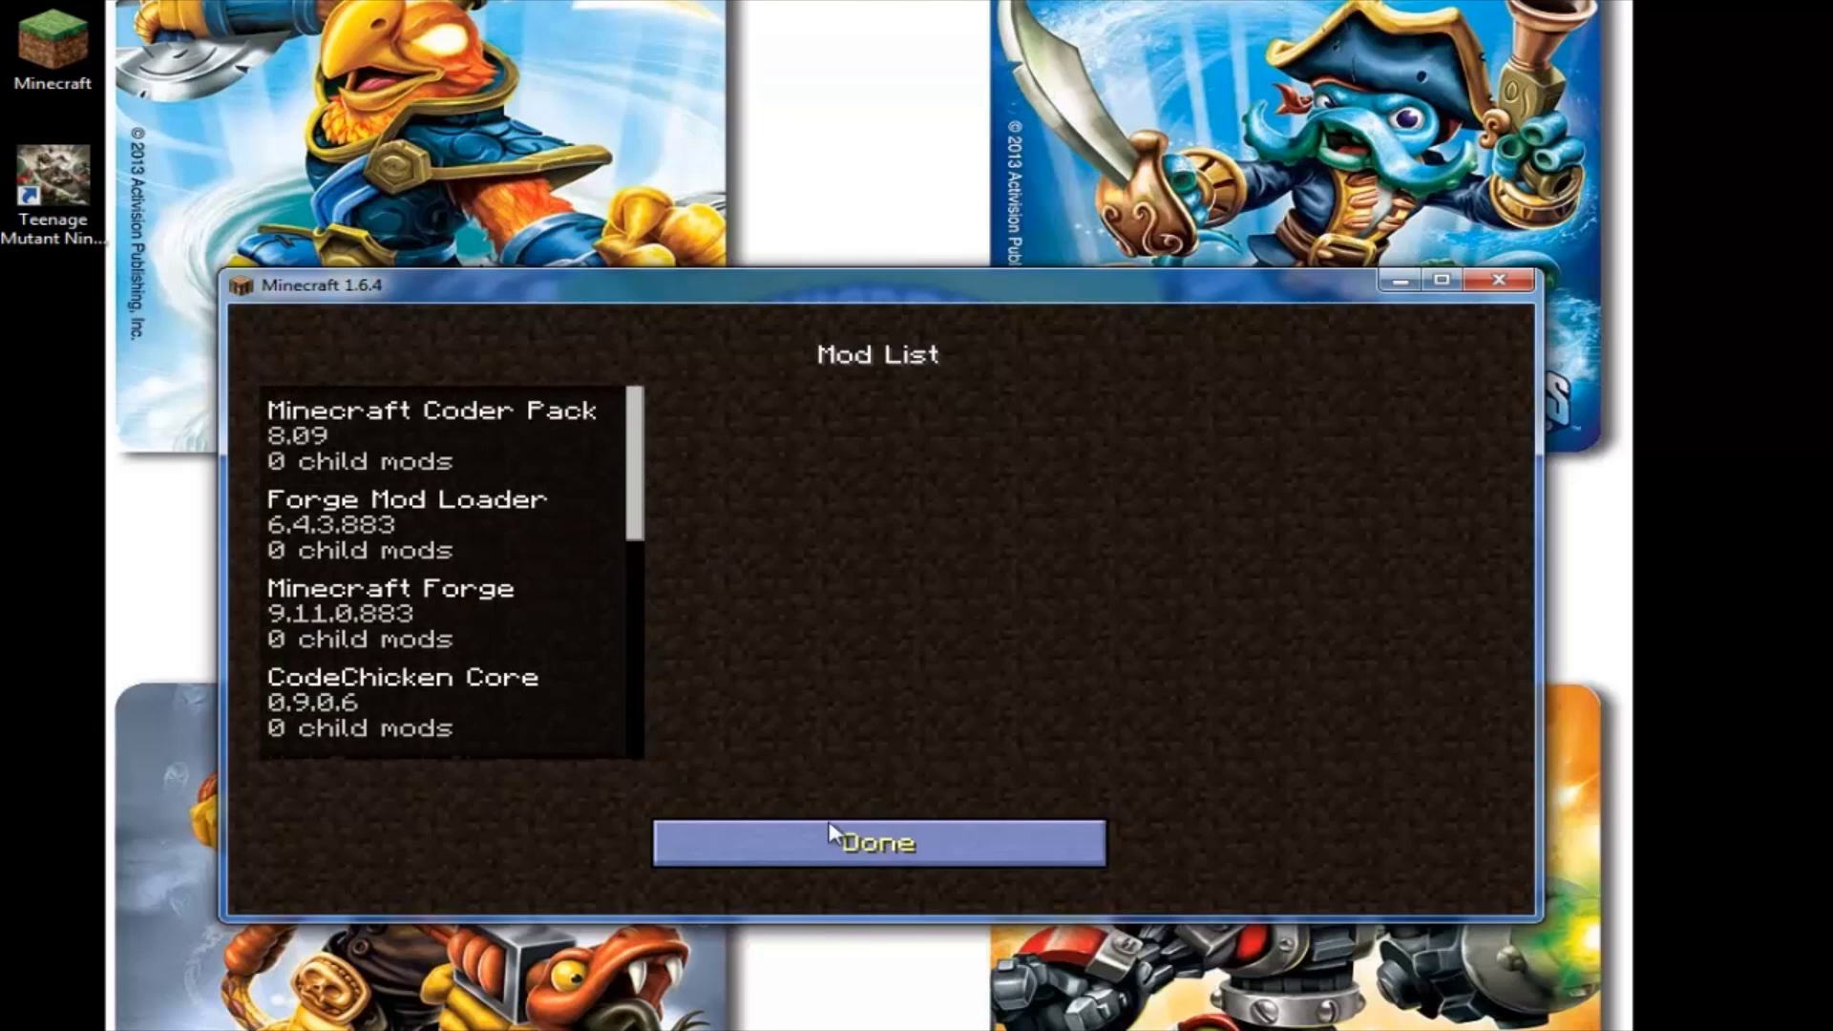
pyautogui.click(854, 848)
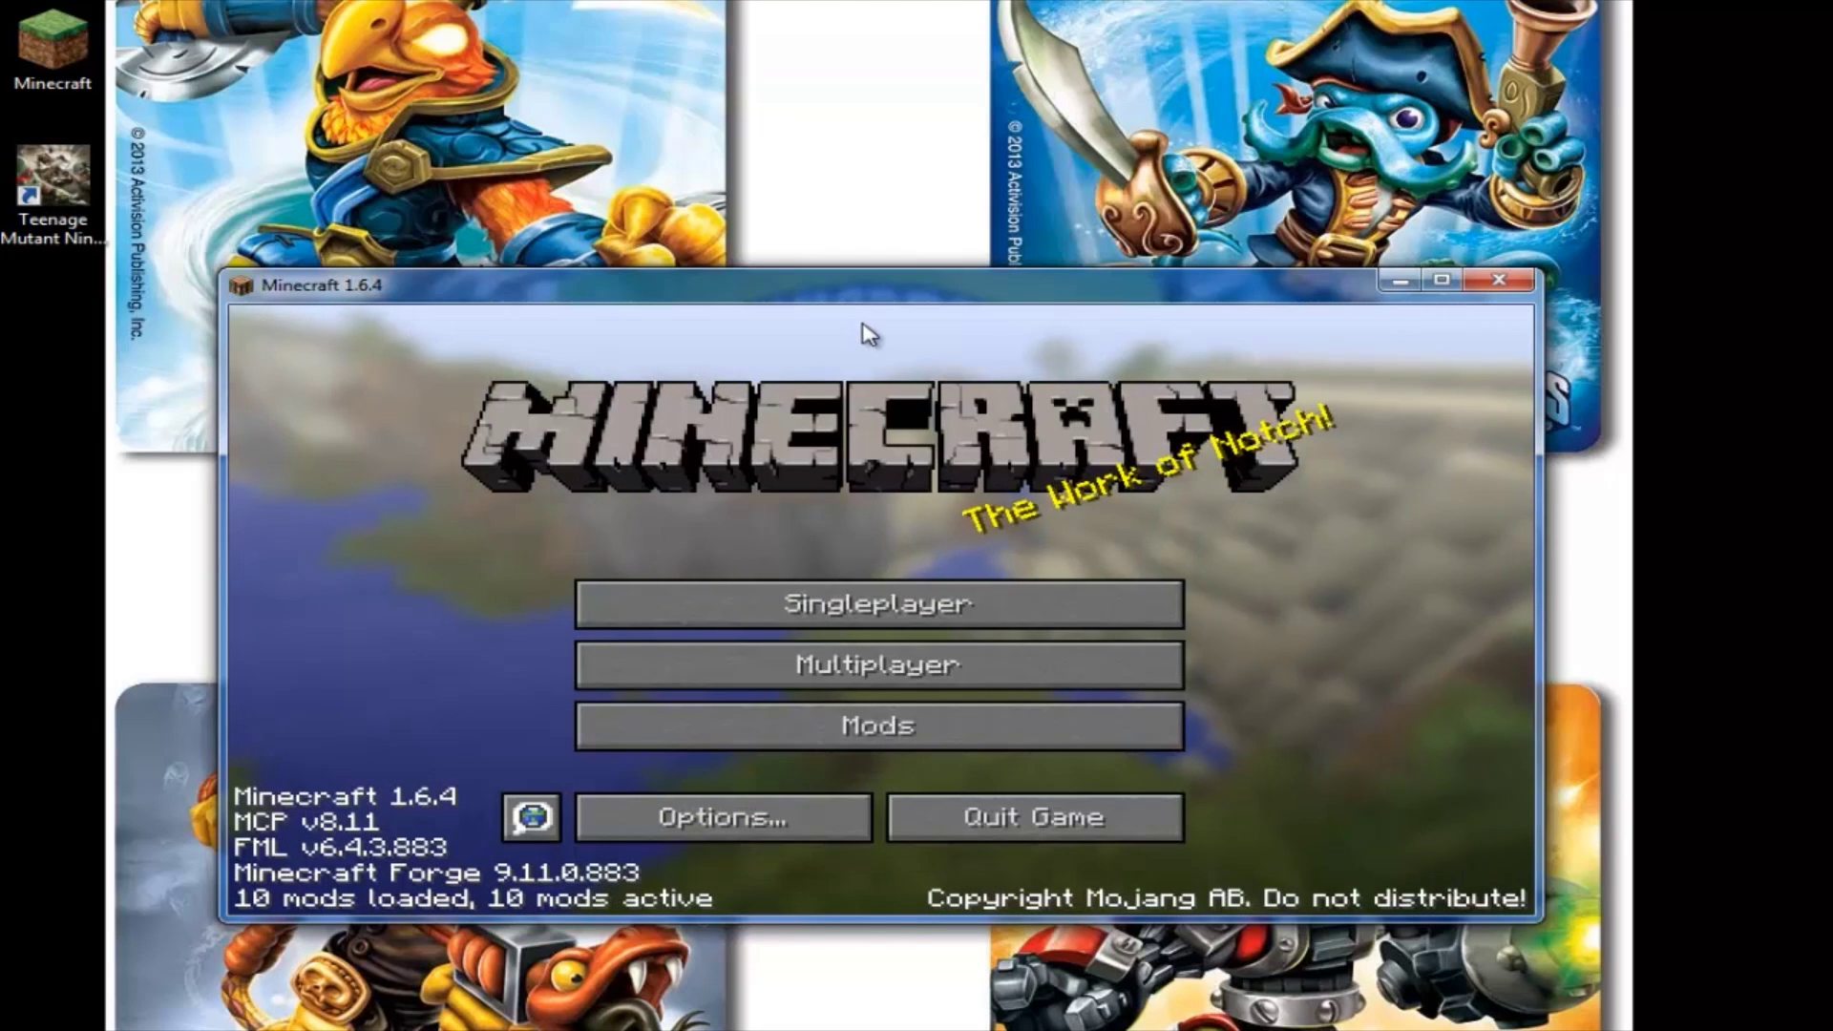